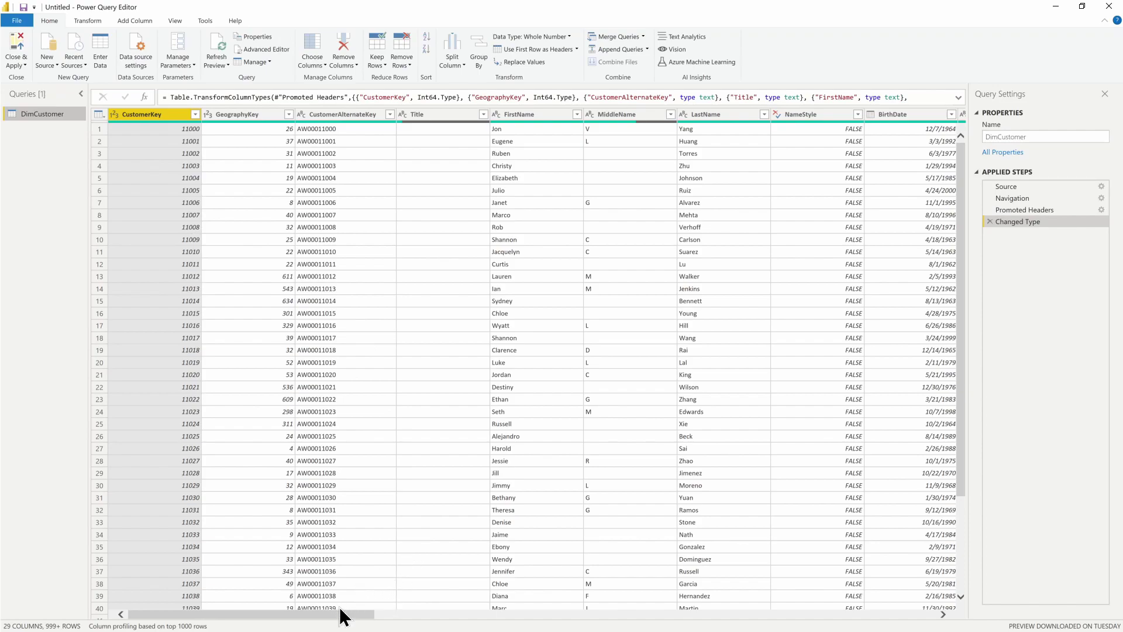
# Step: Start a new column from examples in DimCustomer, based only on the selected BirthDate column
pyautogui.moveTo(326, 615); pyautogui.dragTo(416, 618)
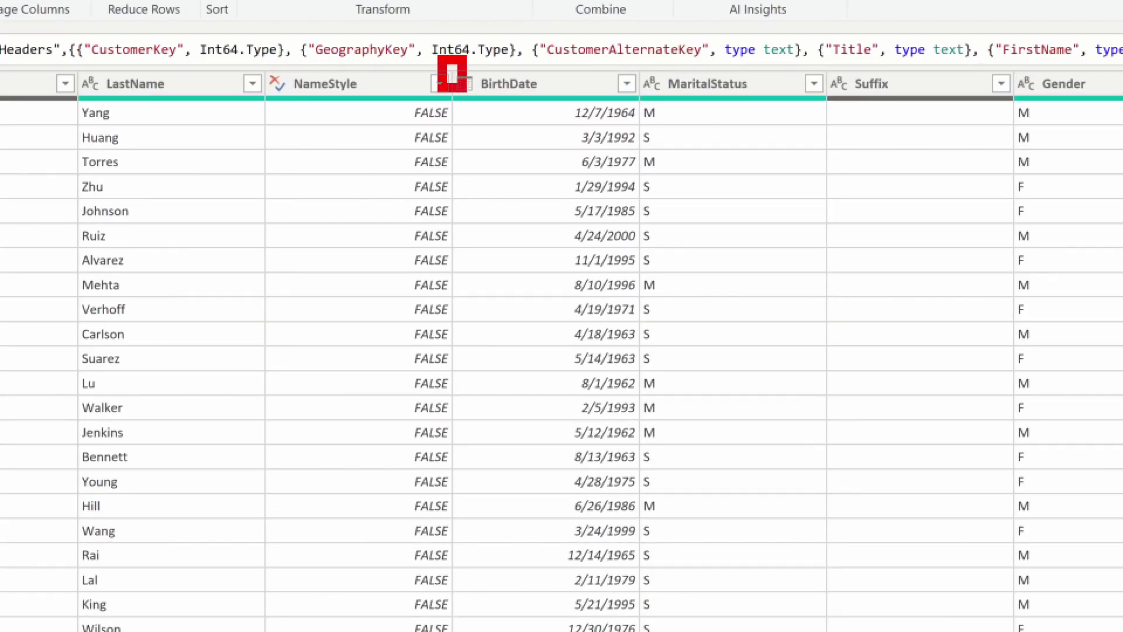
pyautogui.moveTo(465, 91)
pyautogui.mouseDown()
pyautogui.moveTo(657, 326)
pyautogui.moveTo(657, 427)
pyautogui.mouseUp()
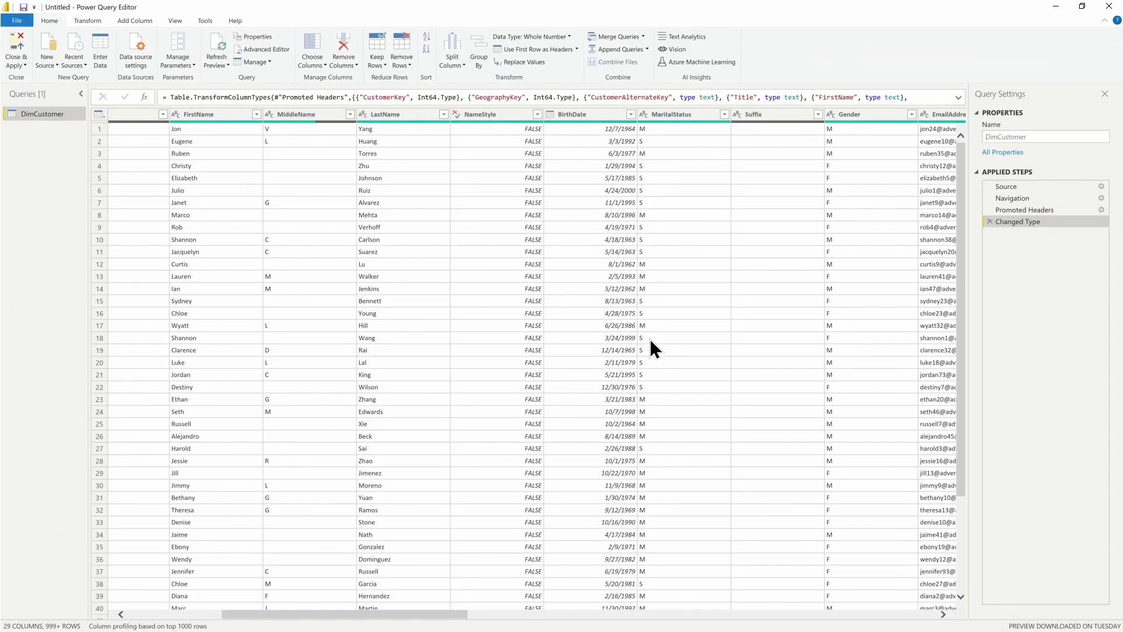
pyautogui.click(591, 118)
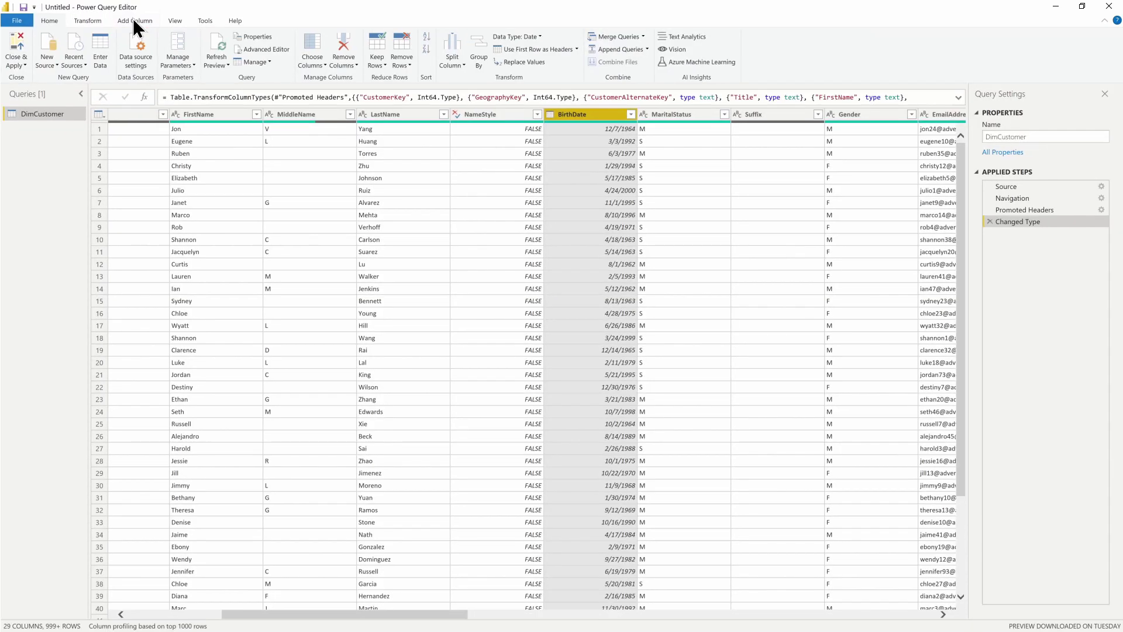
pyautogui.click(135, 22)
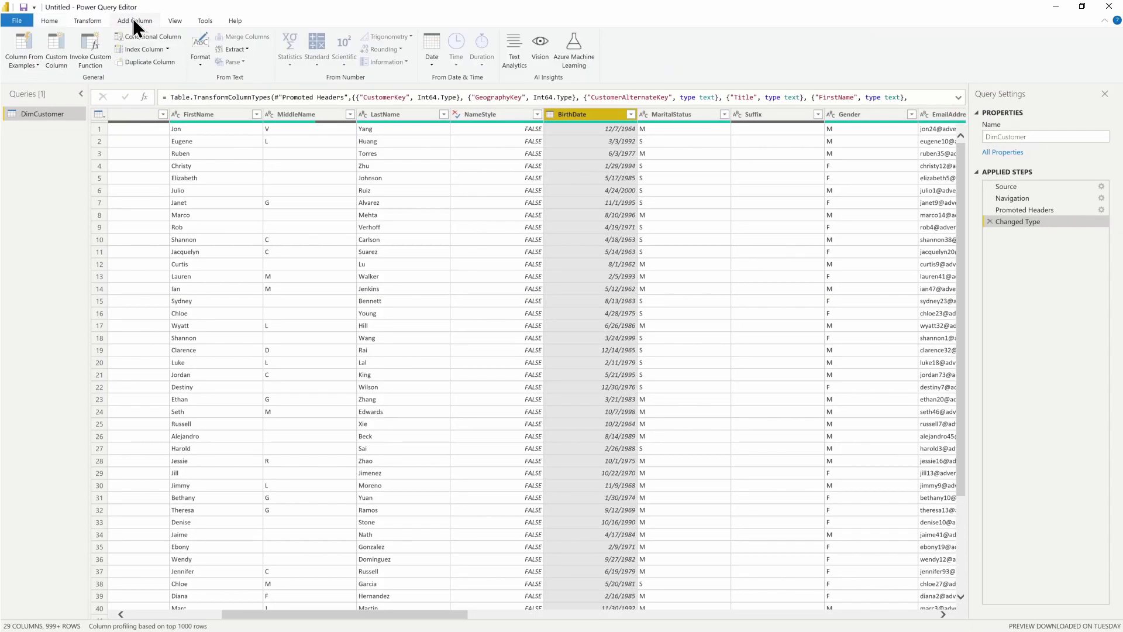
pyautogui.click(33, 62)
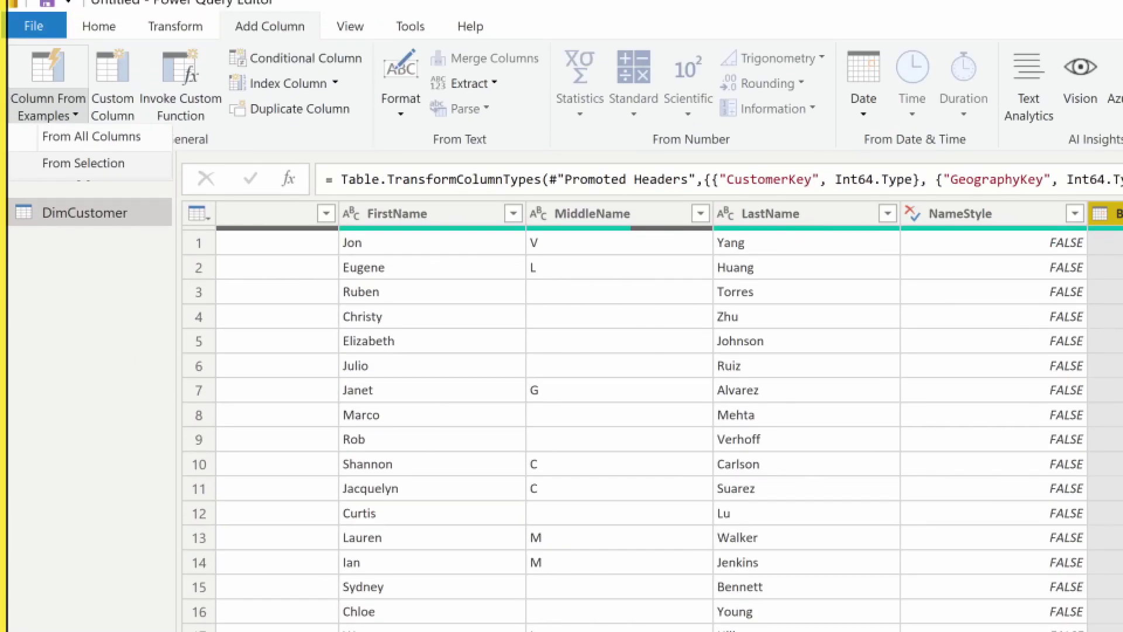
pyautogui.moveTo(16, 146); pyautogui.dragTo(239, 198)
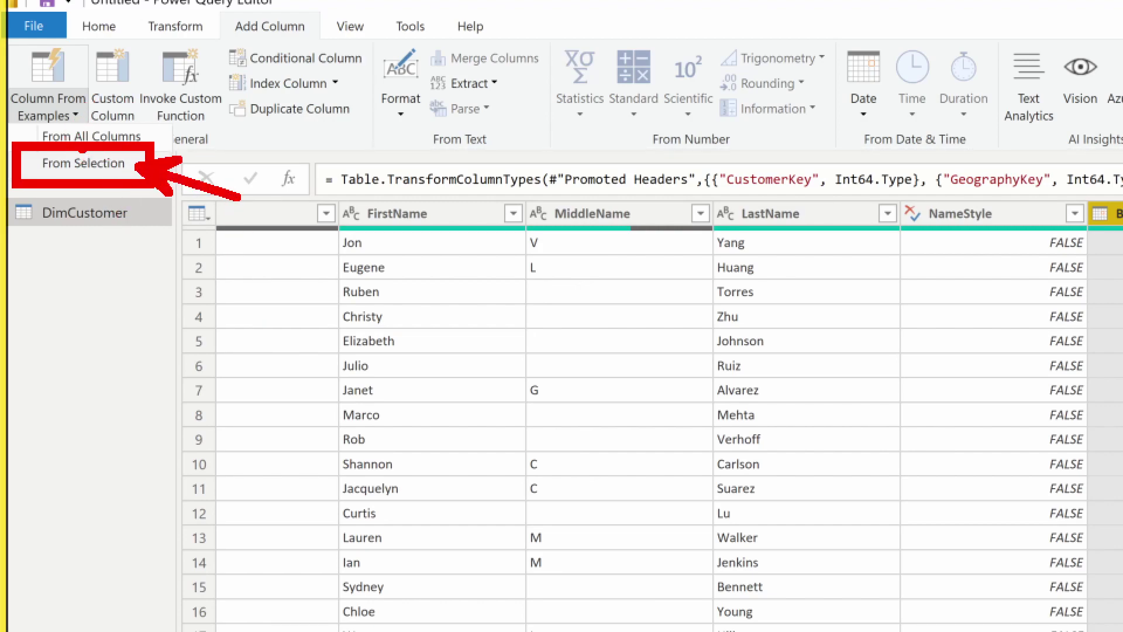
pyautogui.press('Escape')
pyautogui.click(27, 65)
pyautogui.click(39, 85)
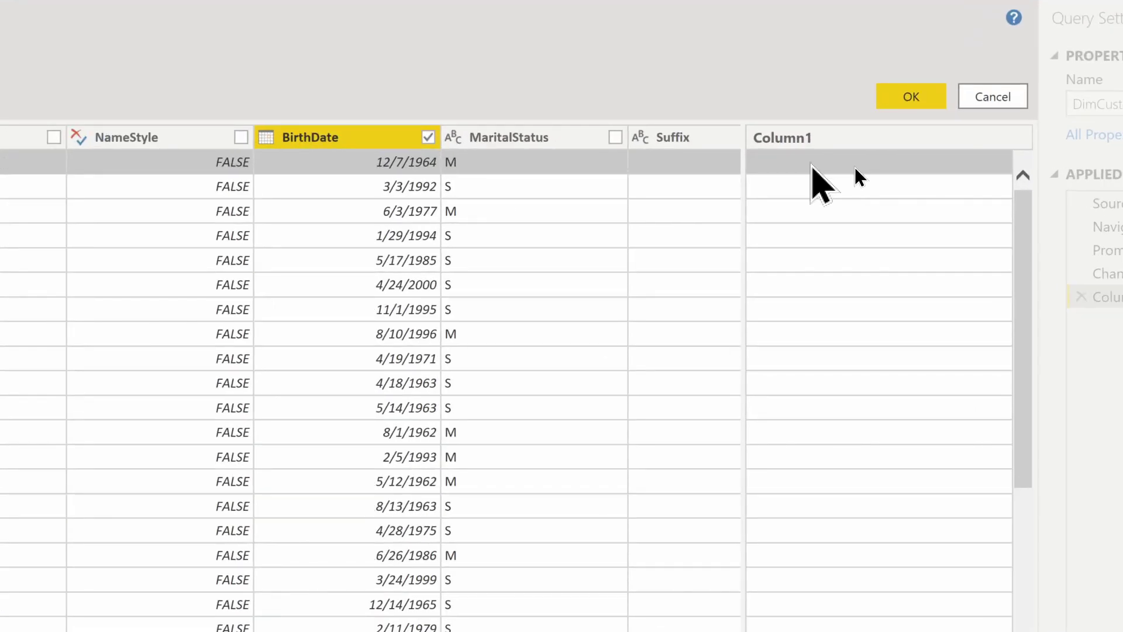
# Step: Use the suggested Age from BirthDate value as the first-row example and add the resulting column
pyautogui.click(854, 166)
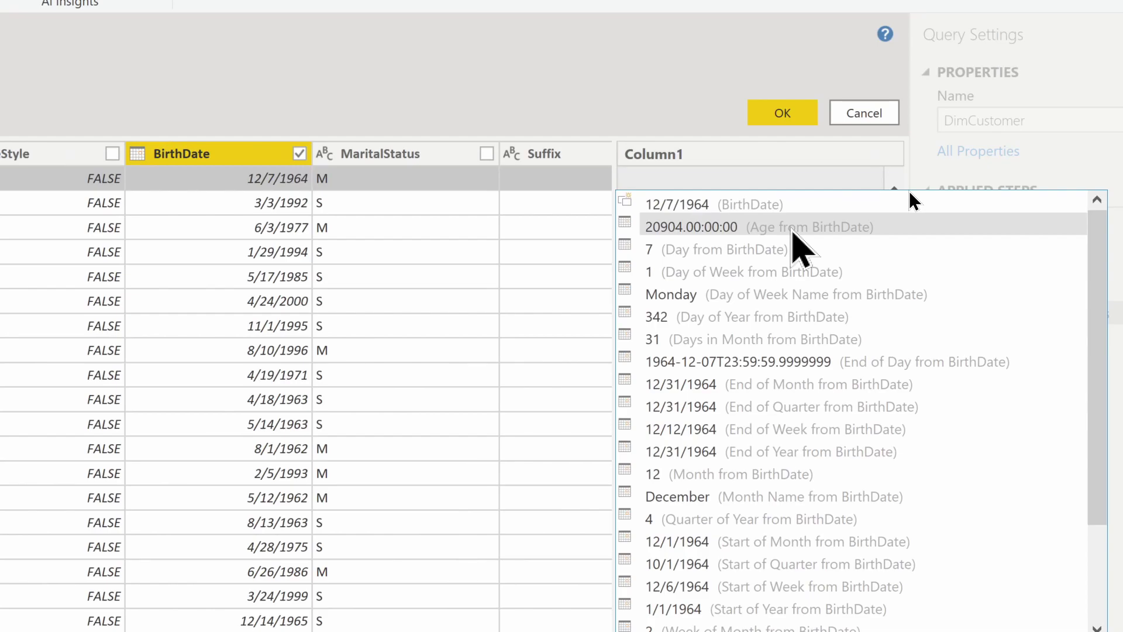
pyautogui.click(792, 228)
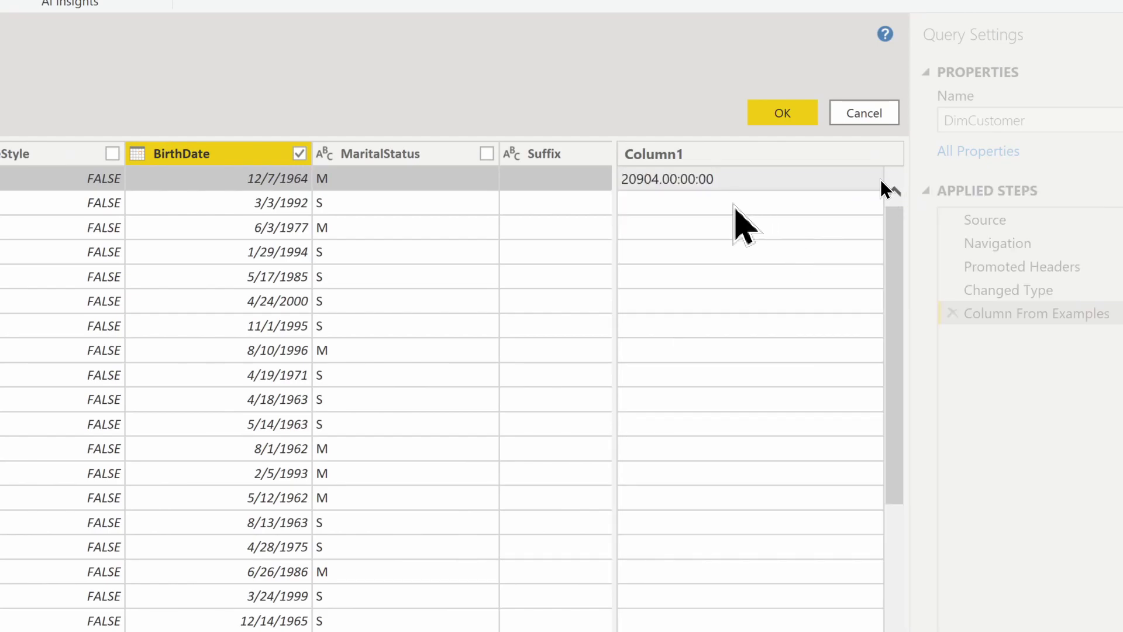
pyautogui.press('Return')
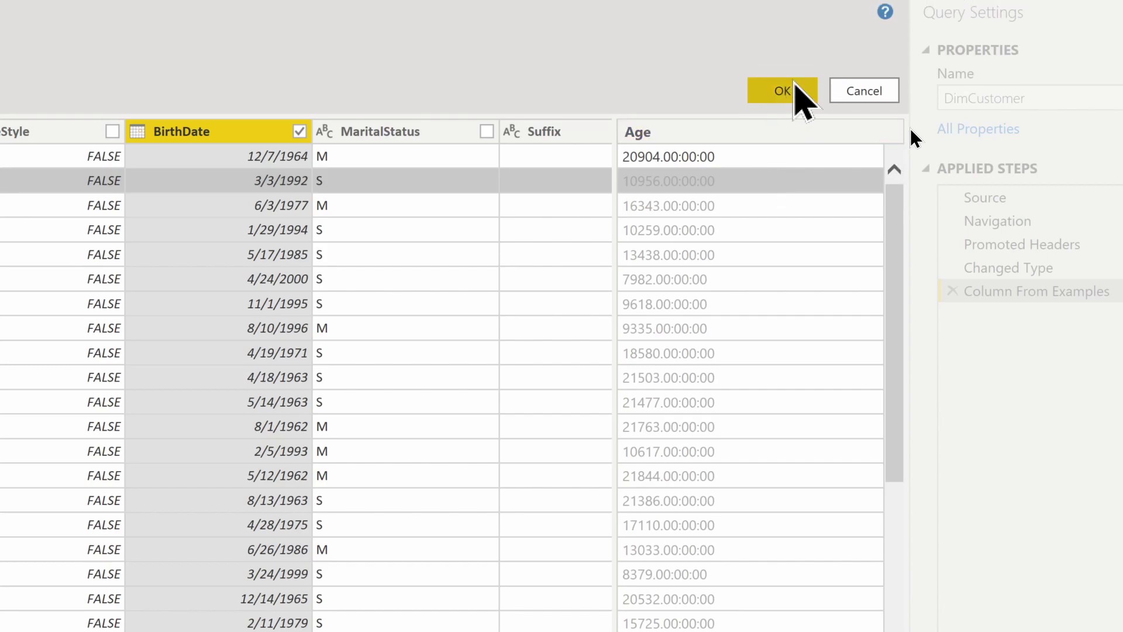
pyautogui.click(794, 90)
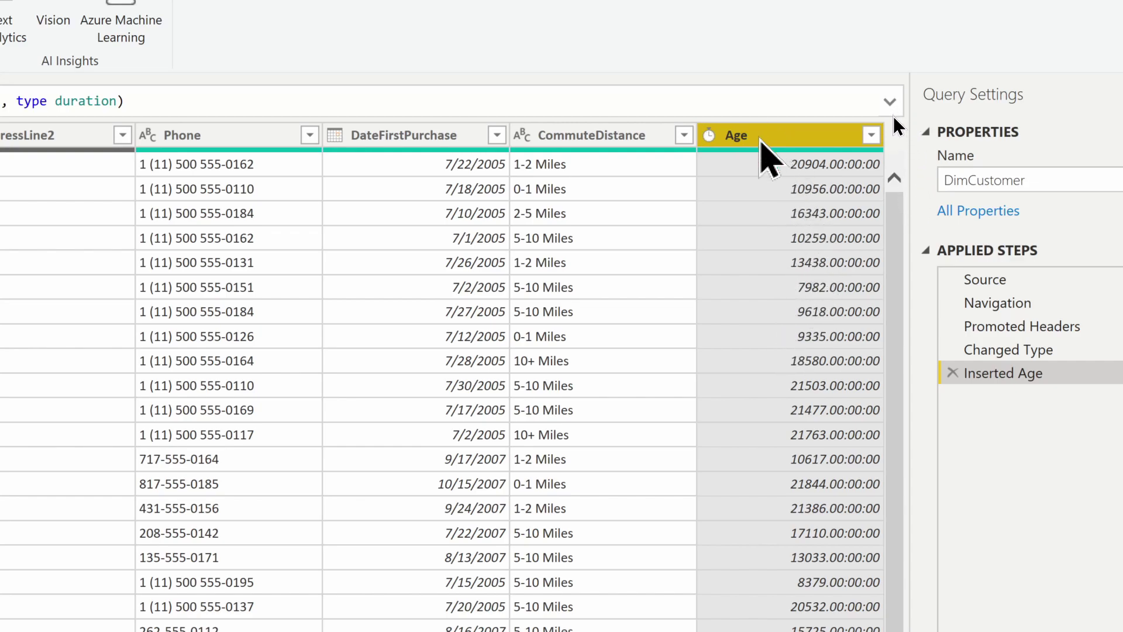
# Step: Transform the Age column's durations into total years
pyautogui.rightClick(760, 139)
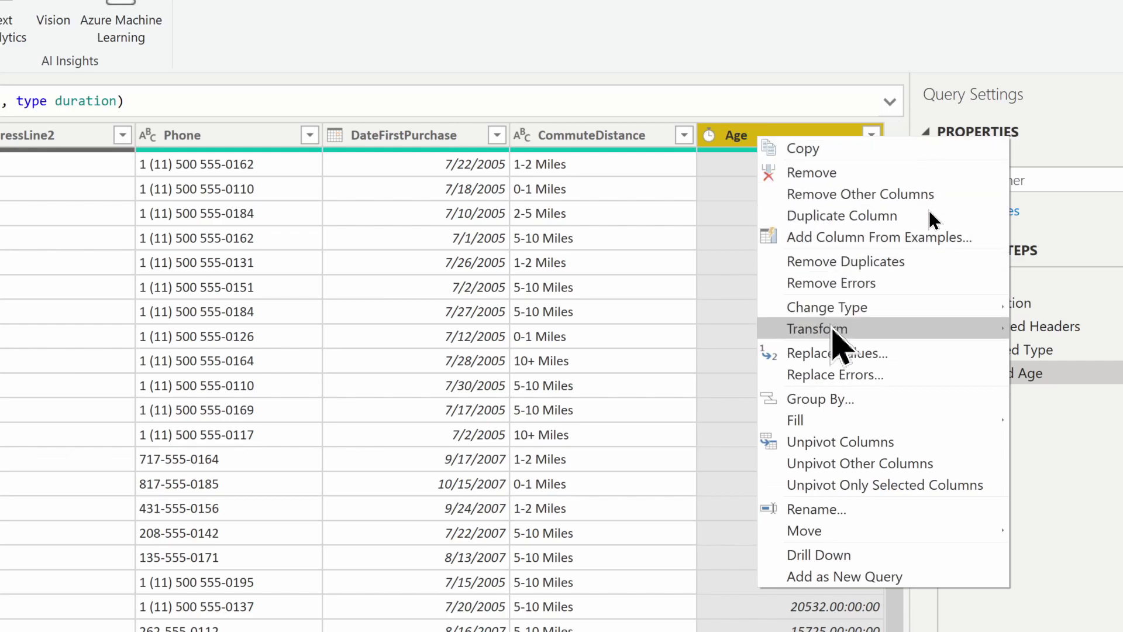
pyautogui.moveTo(833, 330)
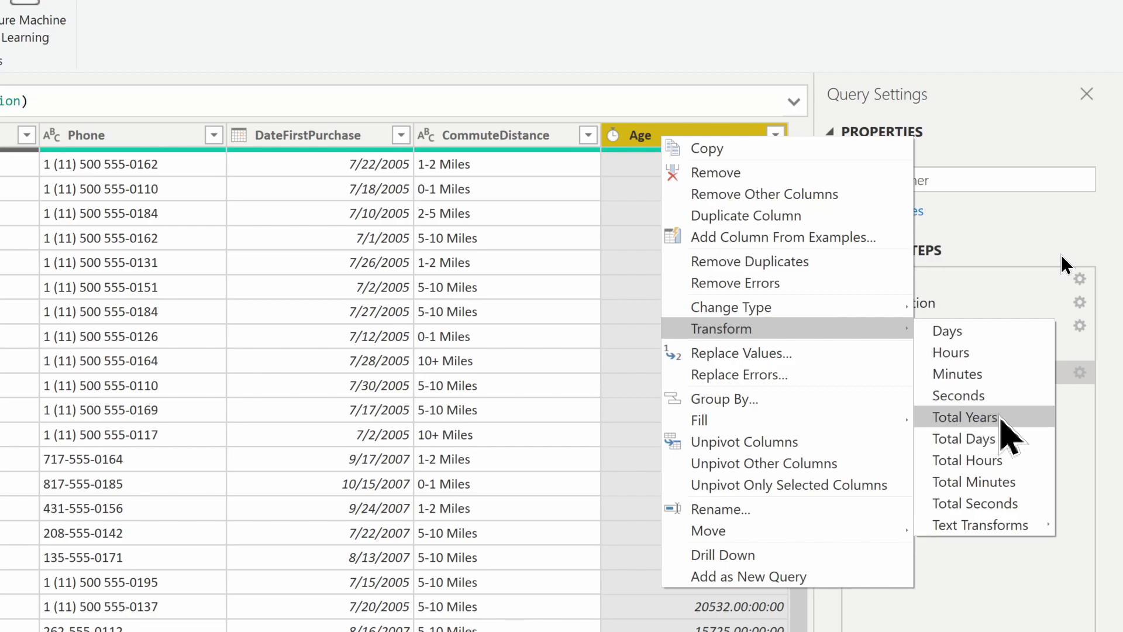
pyautogui.click(1001, 417)
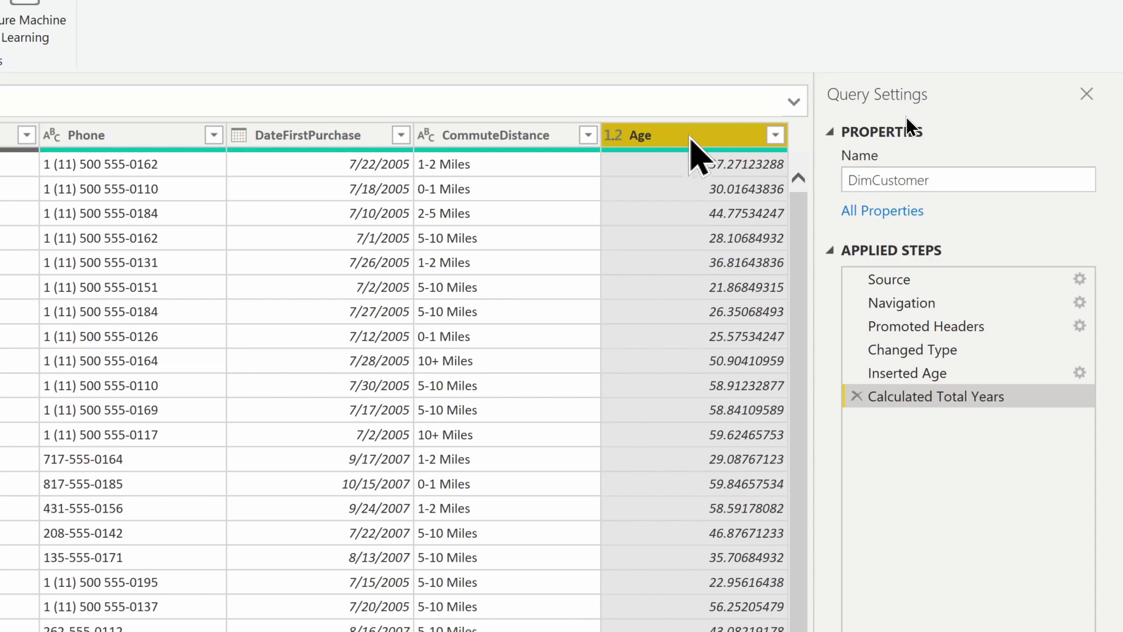
# Step: Round the Age column's values down to whole years
pyautogui.rightClick(690, 141)
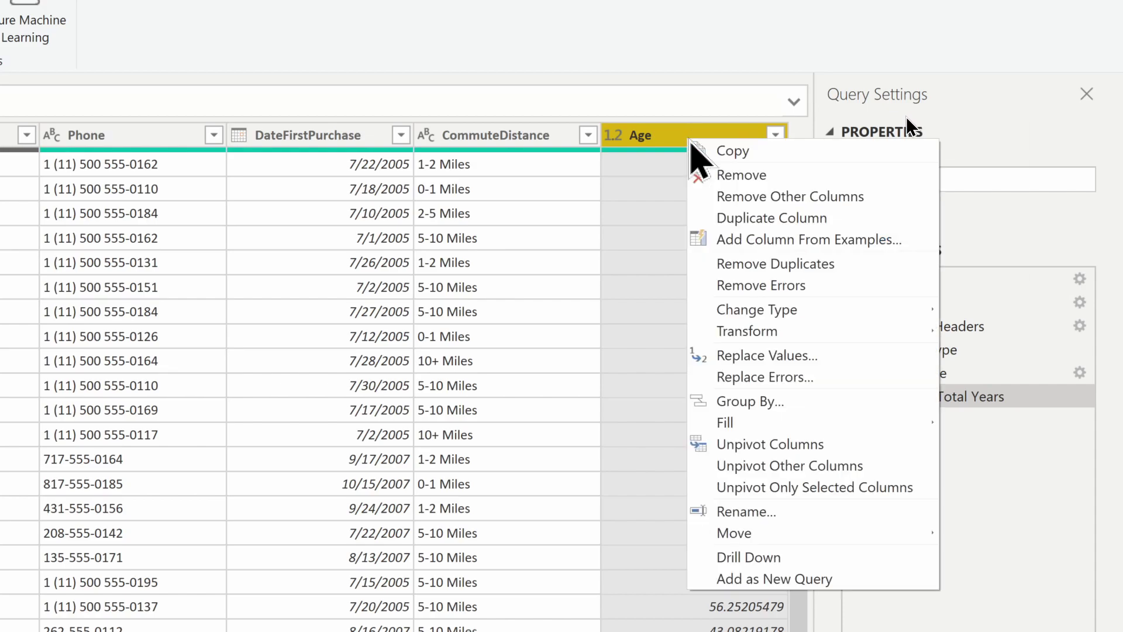
pyautogui.moveTo(738, 333)
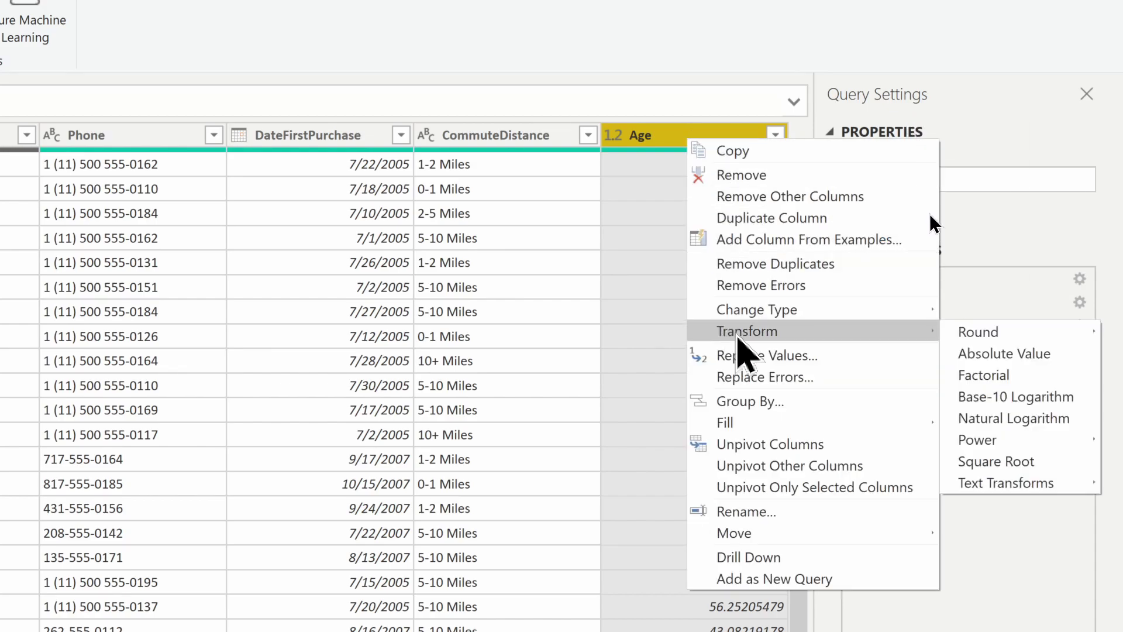
pyautogui.moveTo(989, 337)
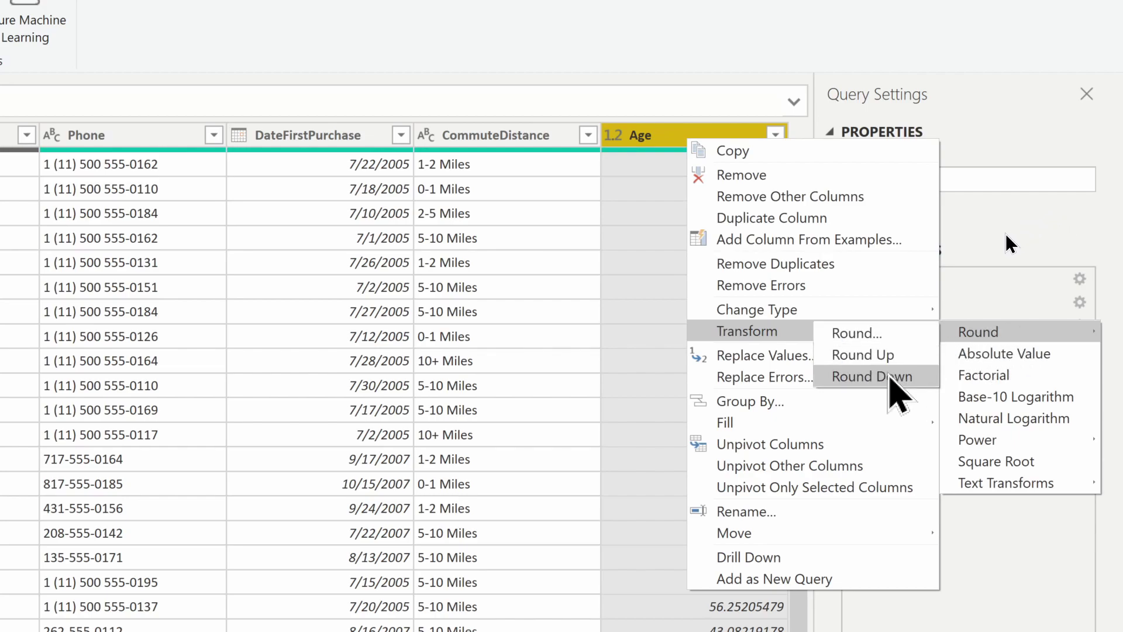
pyautogui.click(890, 379)
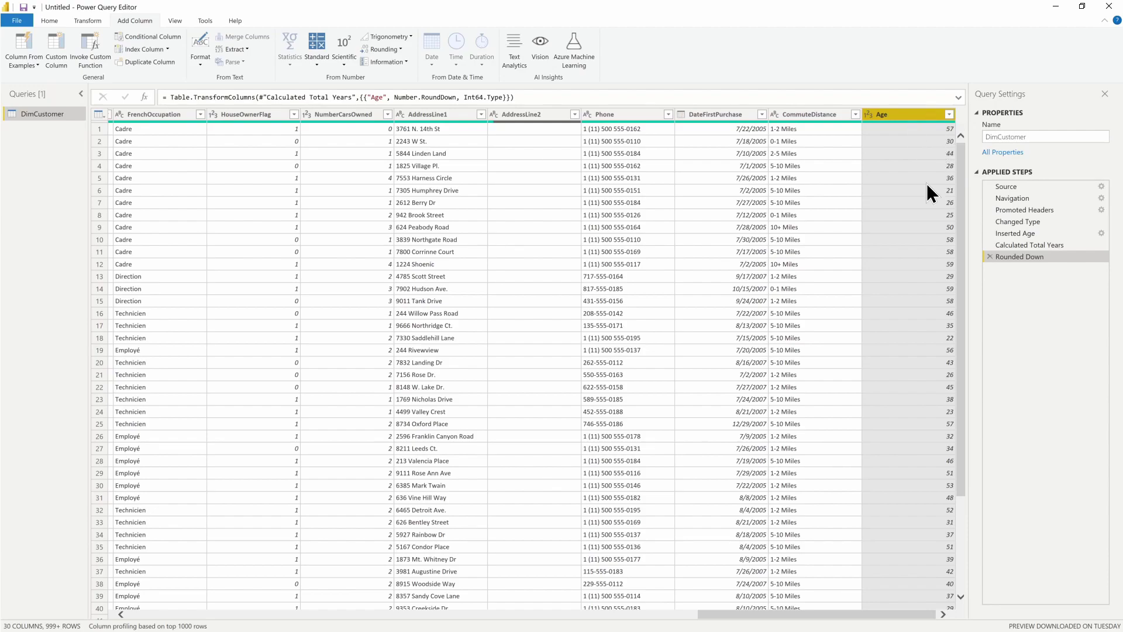
# Step: Start another column from examples, based only on the selected Age column
pyautogui.click(183, 10)
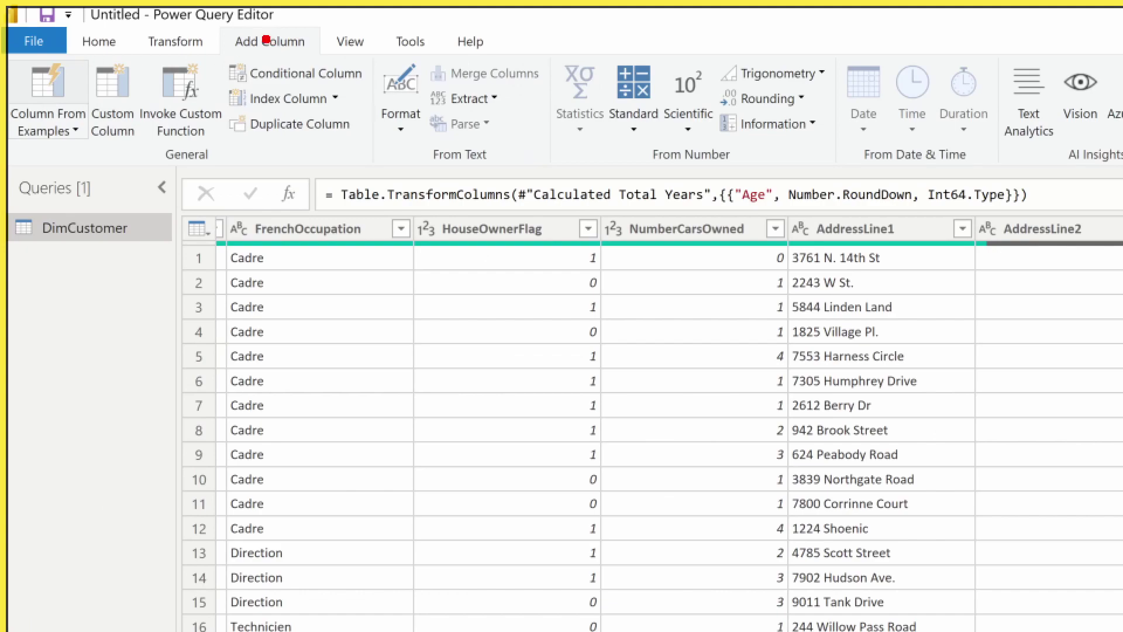
pyautogui.moveTo(223, 26); pyautogui.dragTo(323, 61)
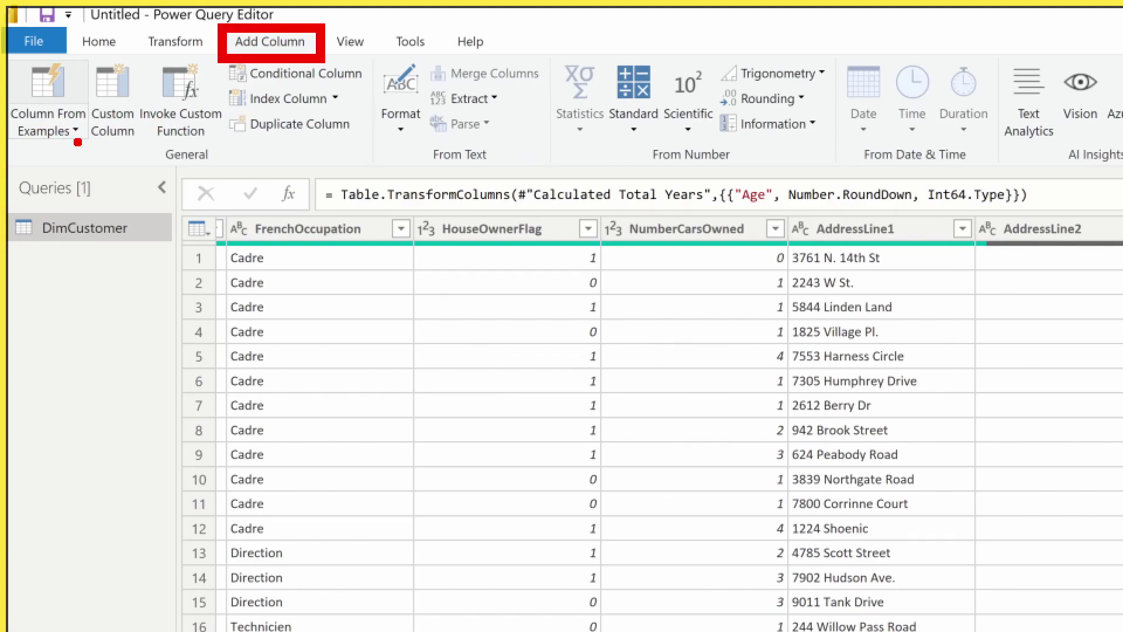
pyautogui.moveTo(78, 130); pyautogui.dragTo(165, 165)
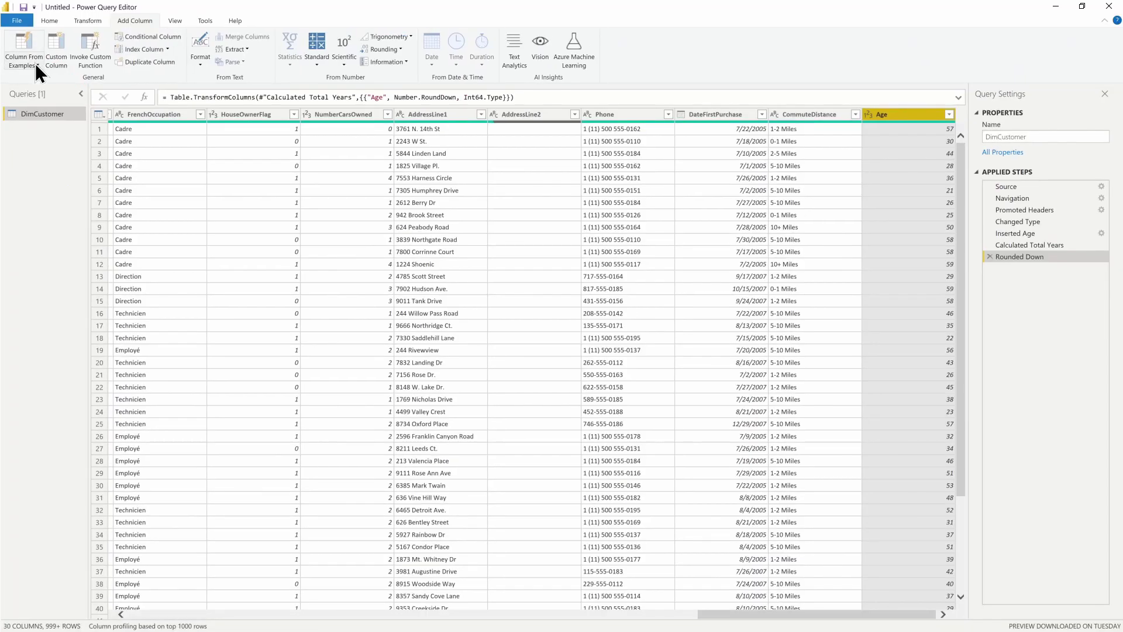
pyautogui.click(72, 129)
pyautogui.click(43, 89)
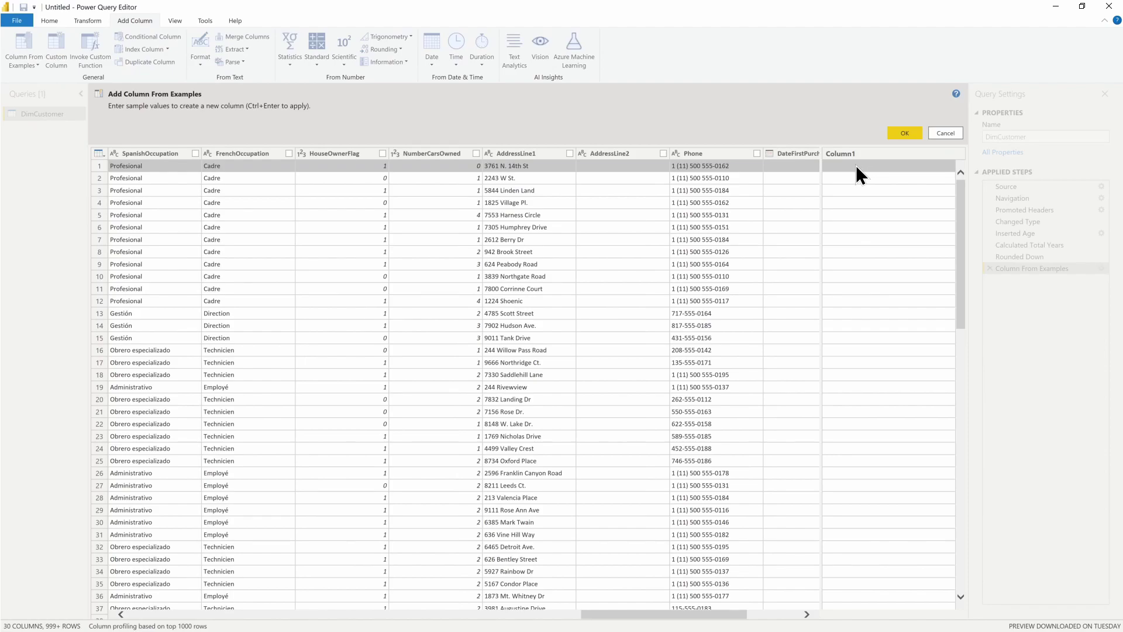
pyautogui.moveTo(636, 615); pyautogui.dragTo(821, 591)
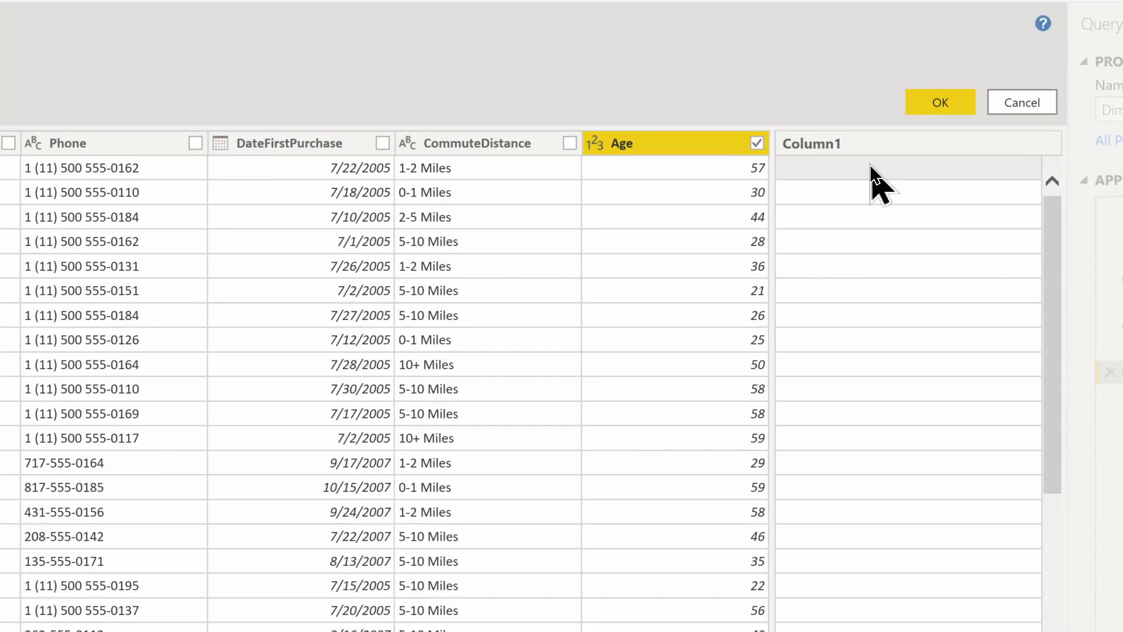
# Step: Enter the age range 56-65 as the new column's example for the first row
pyautogui.click(869, 165)
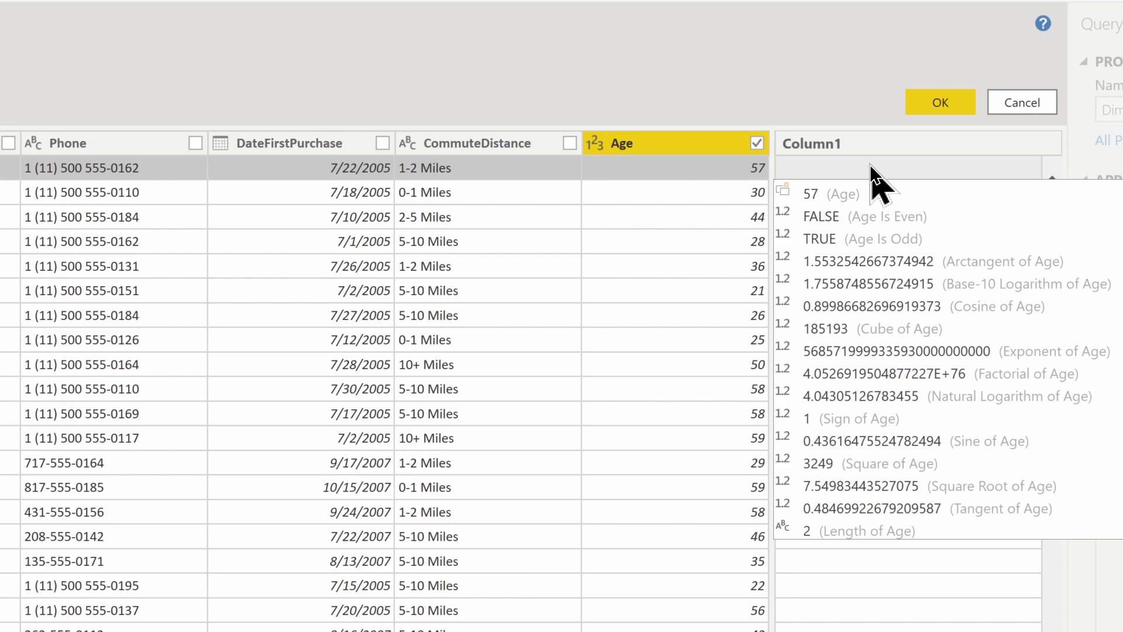
pyautogui.write('56')
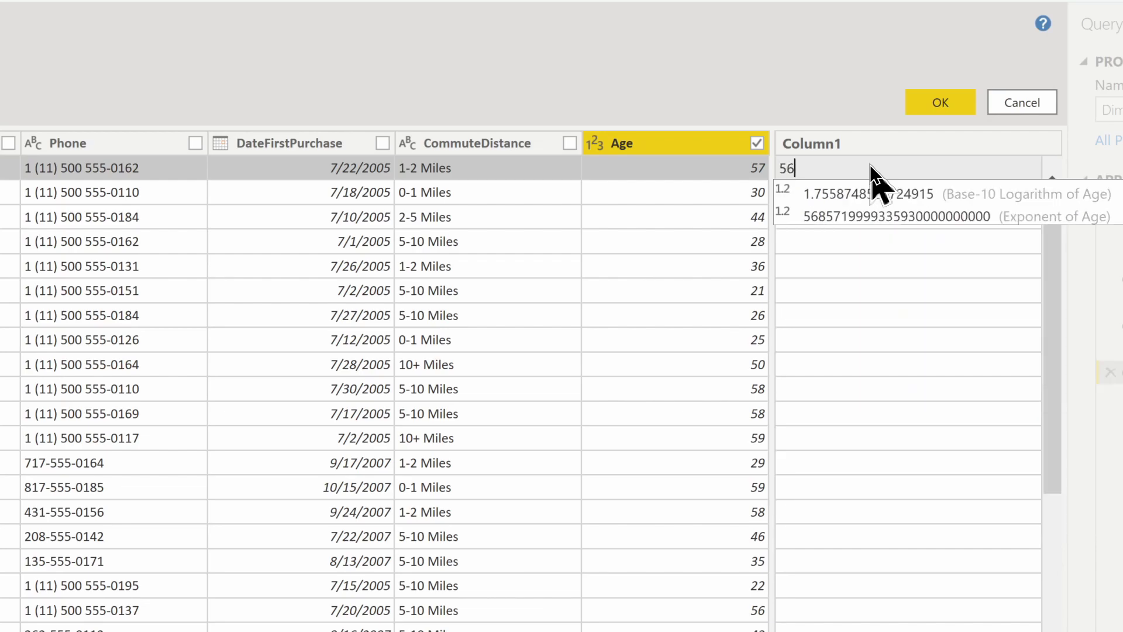
pyautogui.write('-')
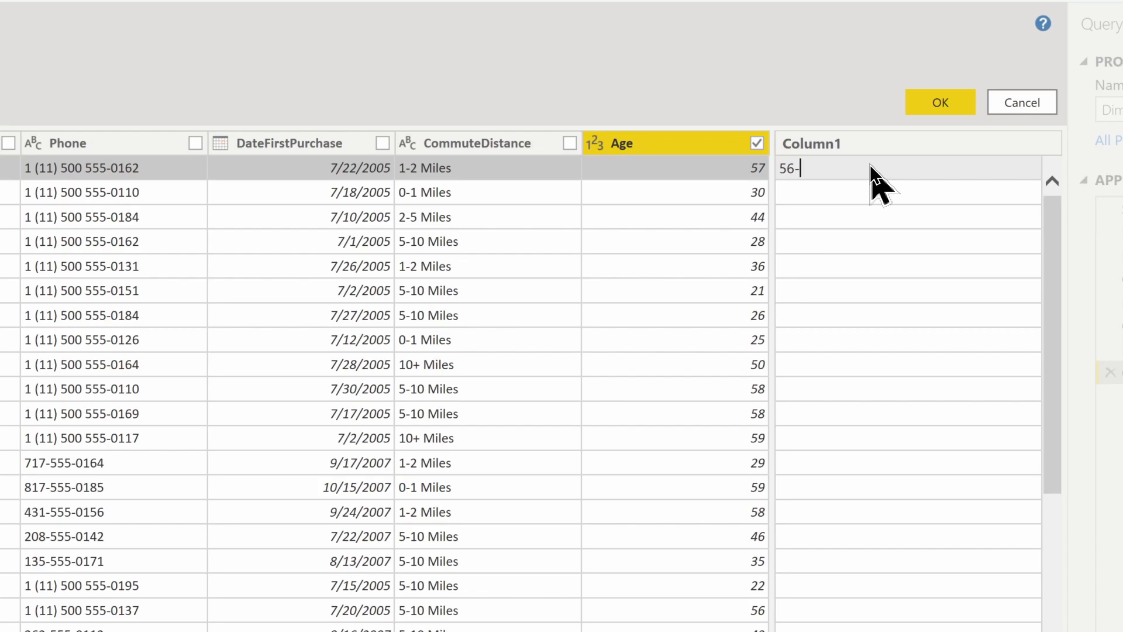
pyautogui.write('65')
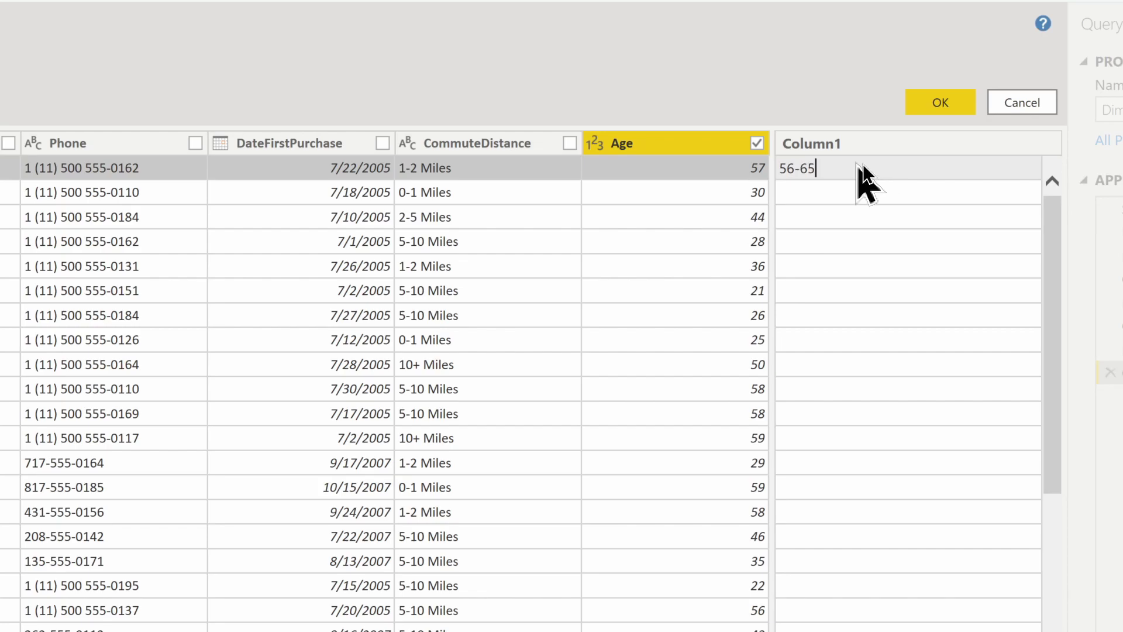
pyautogui.press('Return')
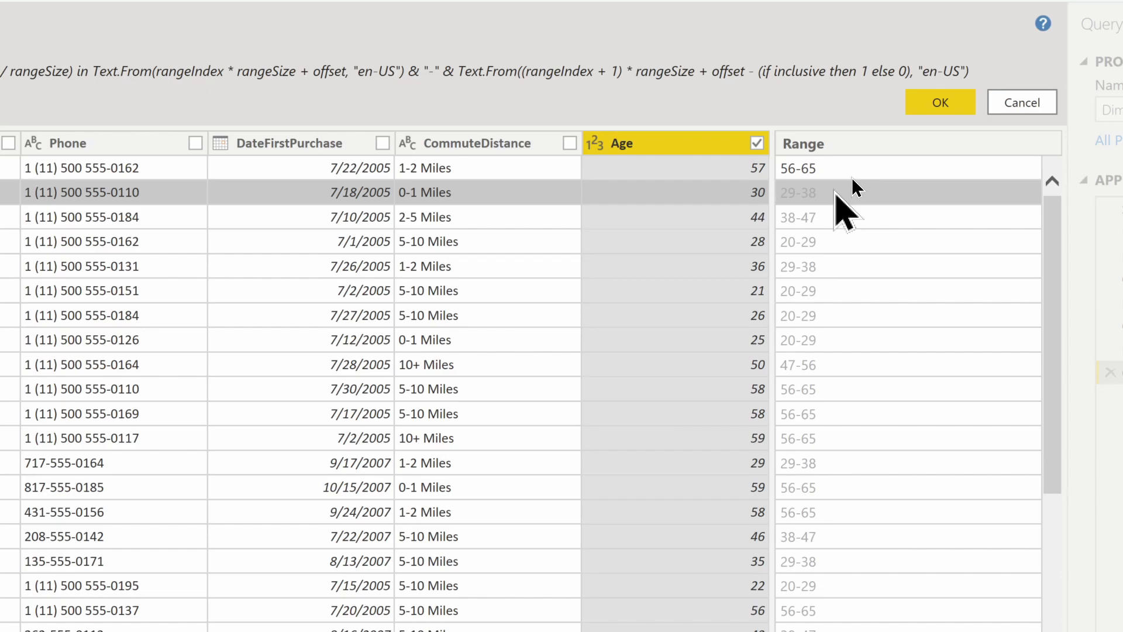
# Step: Replace the second row's suggested range with the example 26-35 and add the age range column to the query
pyautogui.doubleClick(836, 195)
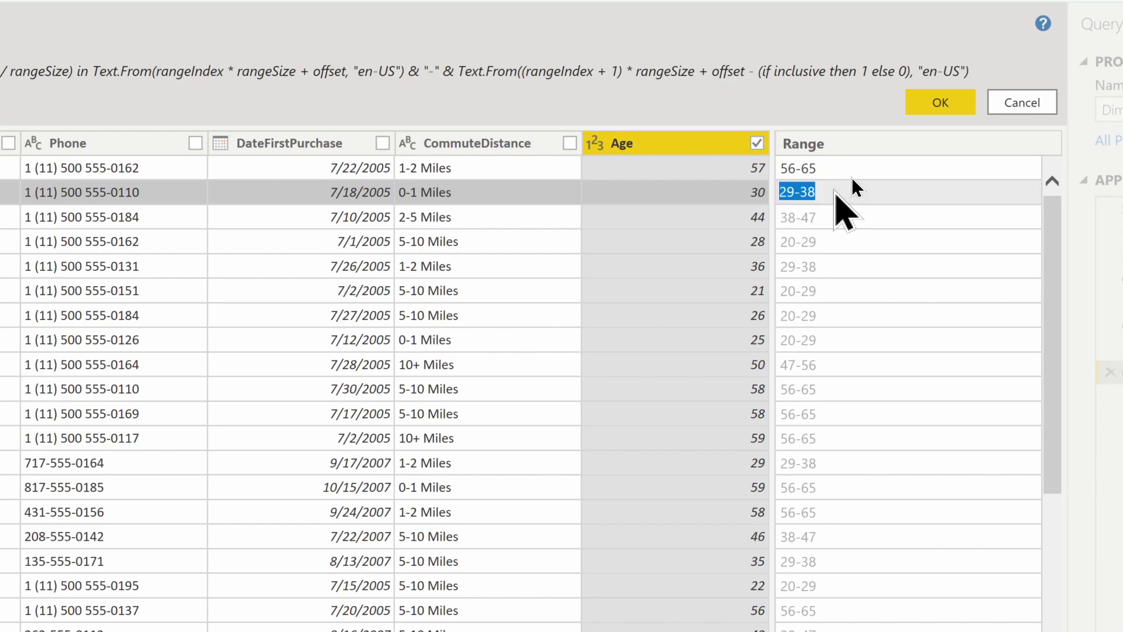
pyautogui.press('BackSpace')
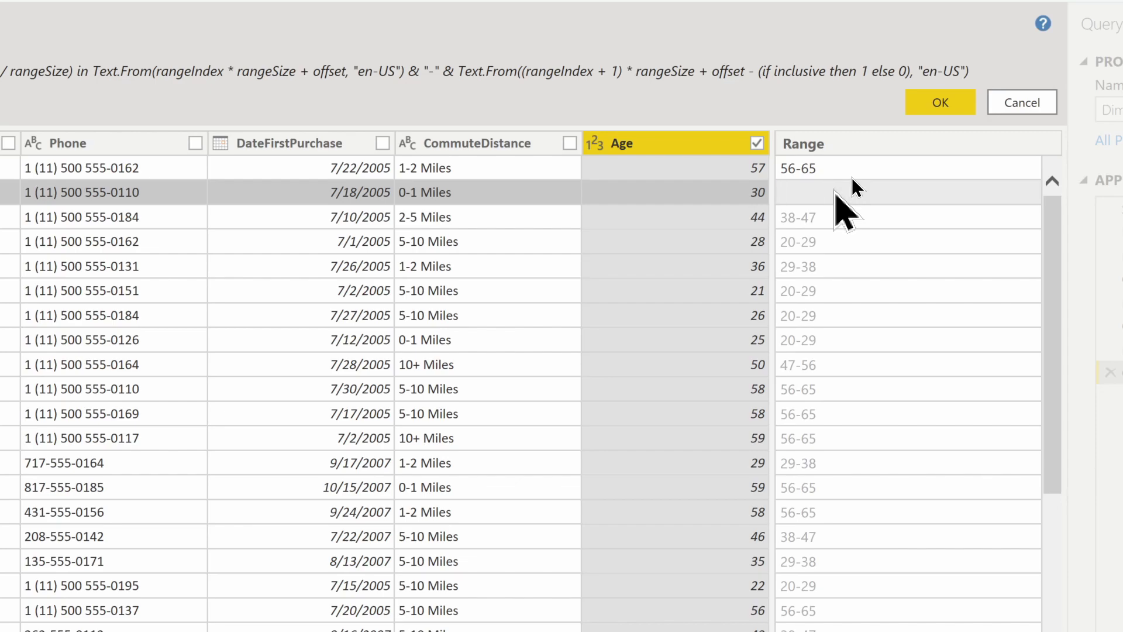
pyautogui.write('26-35')
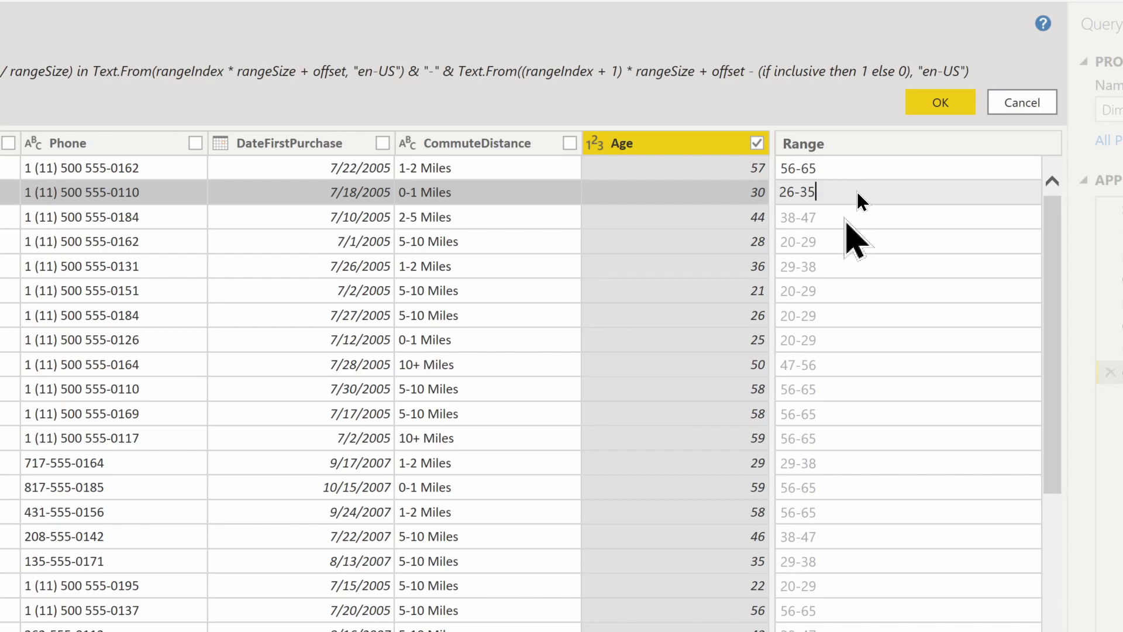
pyautogui.press('Return')
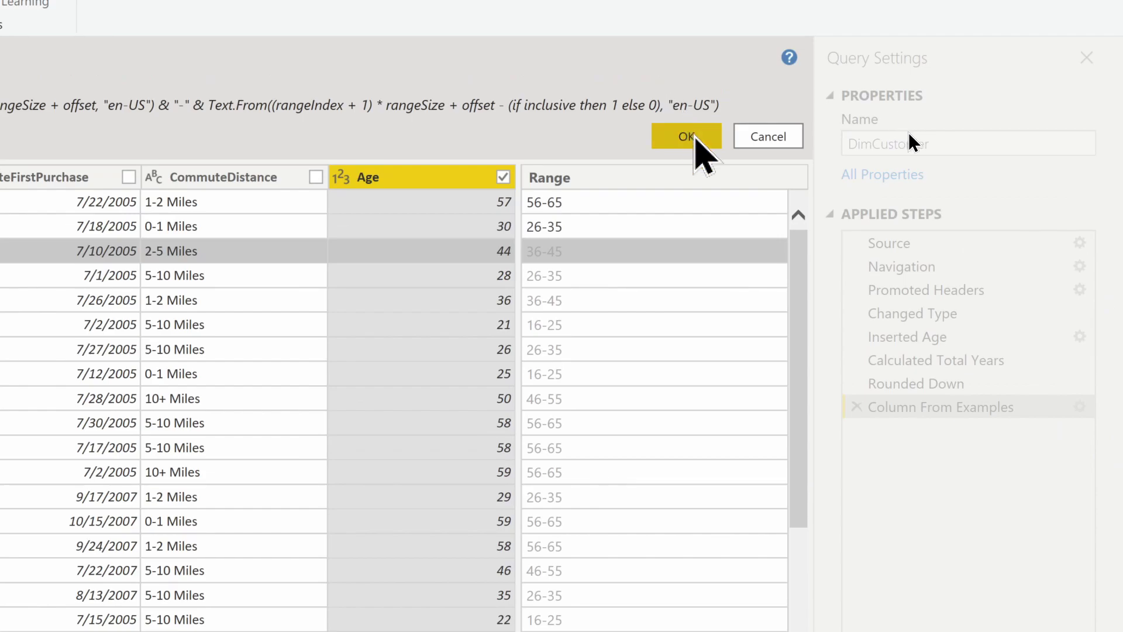
pyautogui.click(696, 137)
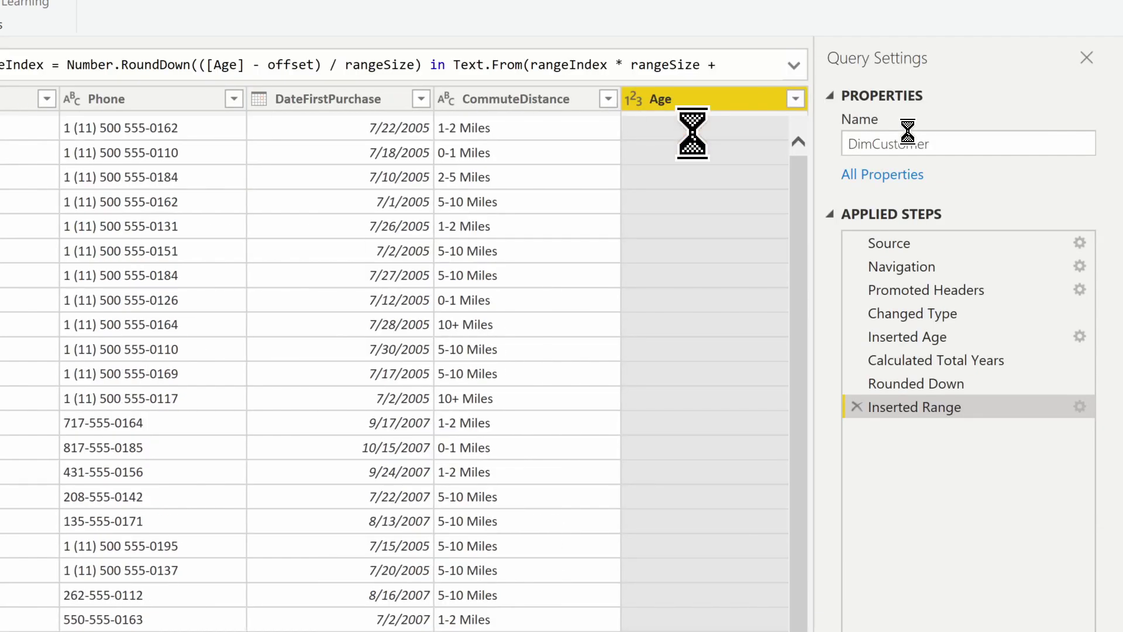
pyautogui.moveTo(928, 403); pyautogui.dragTo(944, 436)
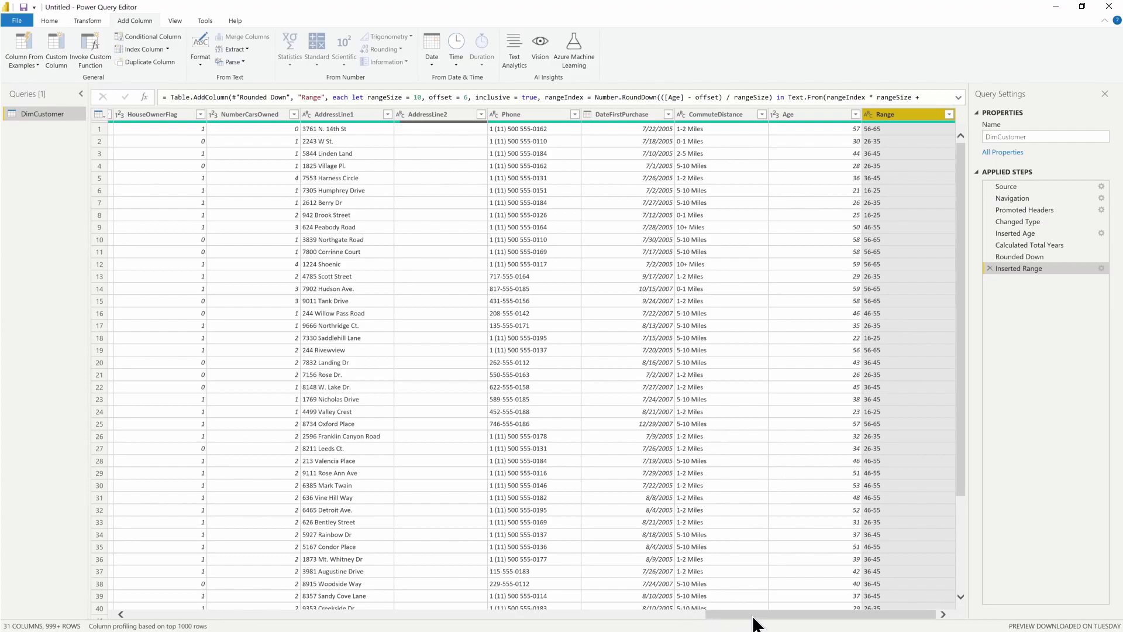
pyautogui.click(720, 610)
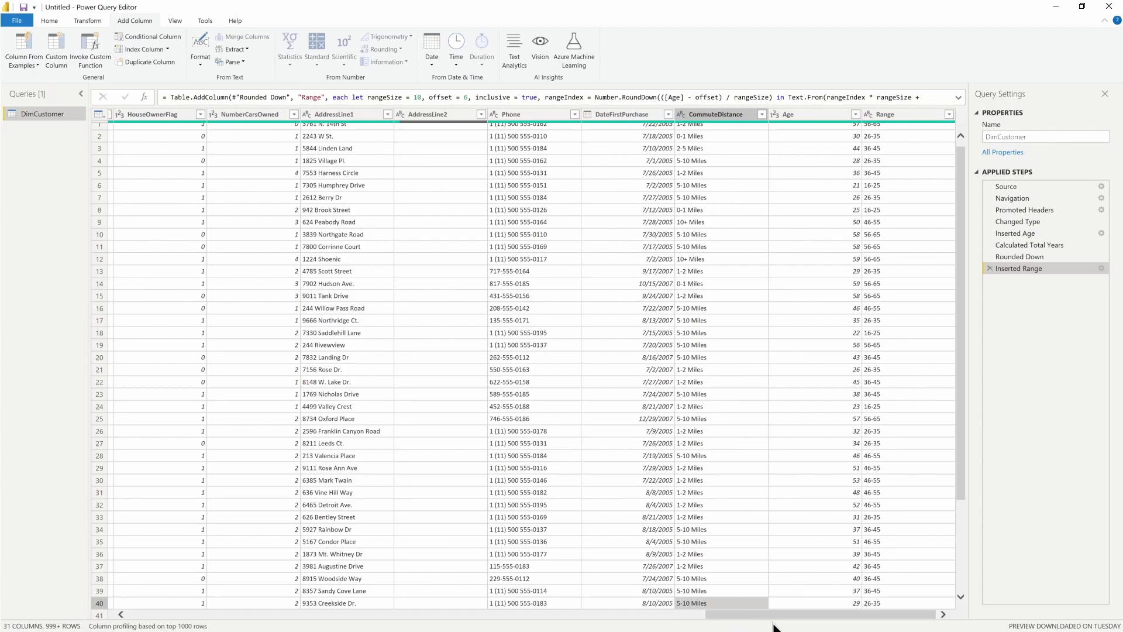
# Step: Locate the EnglishEducation column in the DimCustomer table
pyautogui.moveTo(778, 623); pyautogui.dragTo(653, 625)
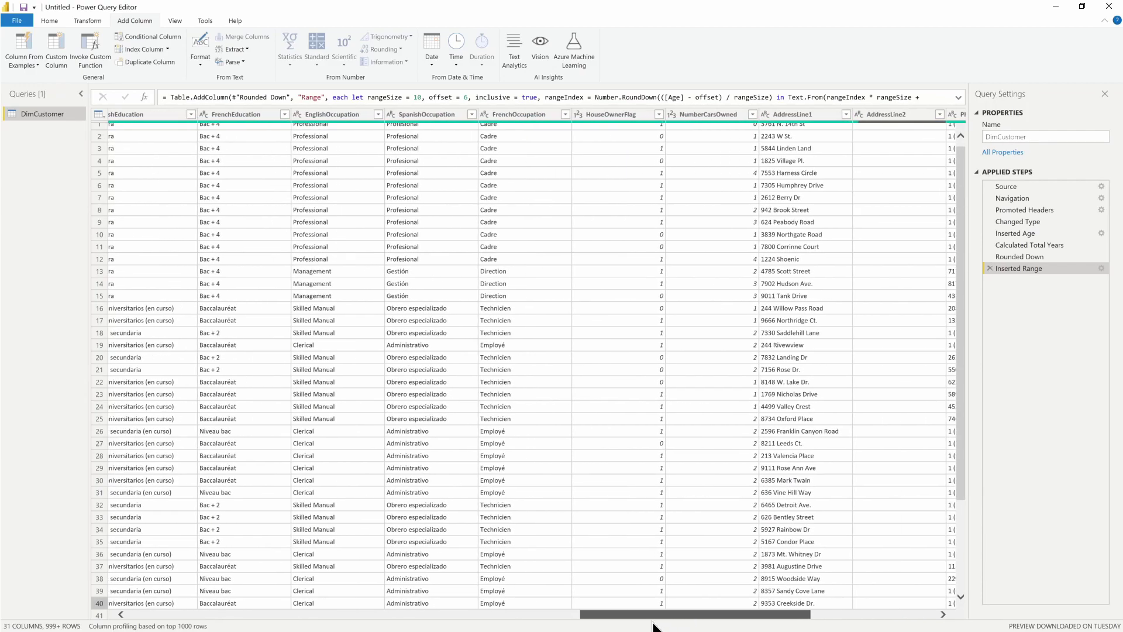
pyautogui.moveTo(652, 626); pyautogui.dragTo(543, 624)
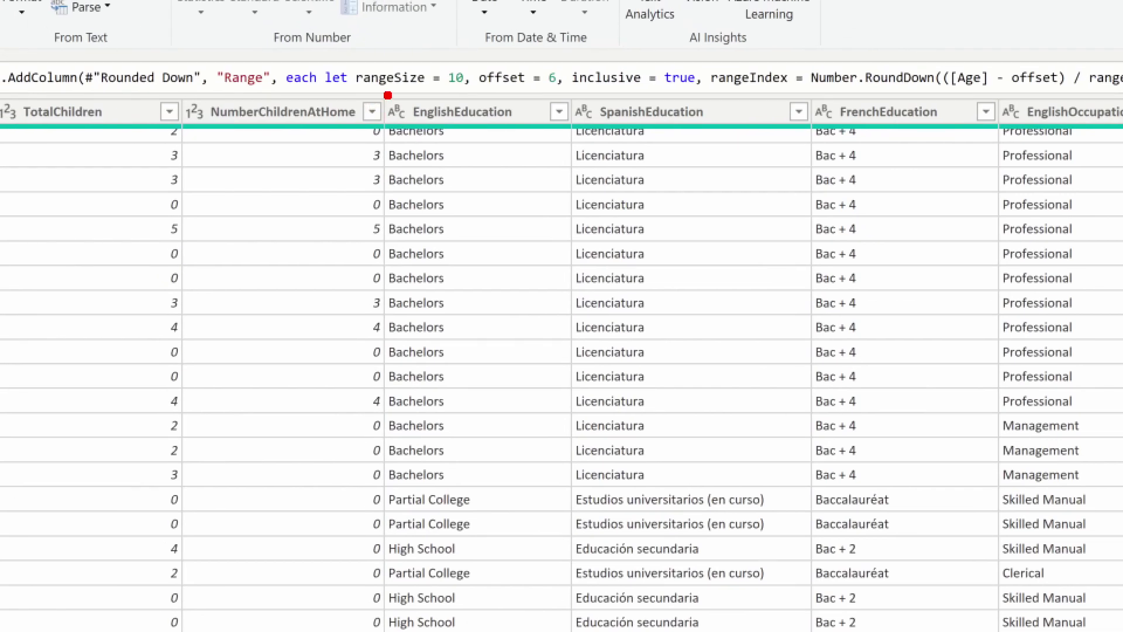
pyautogui.moveTo(376, 94)
pyautogui.mouseDown()
pyautogui.moveTo(445, 293)
pyautogui.moveTo(576, 418)
pyautogui.mouseUp()
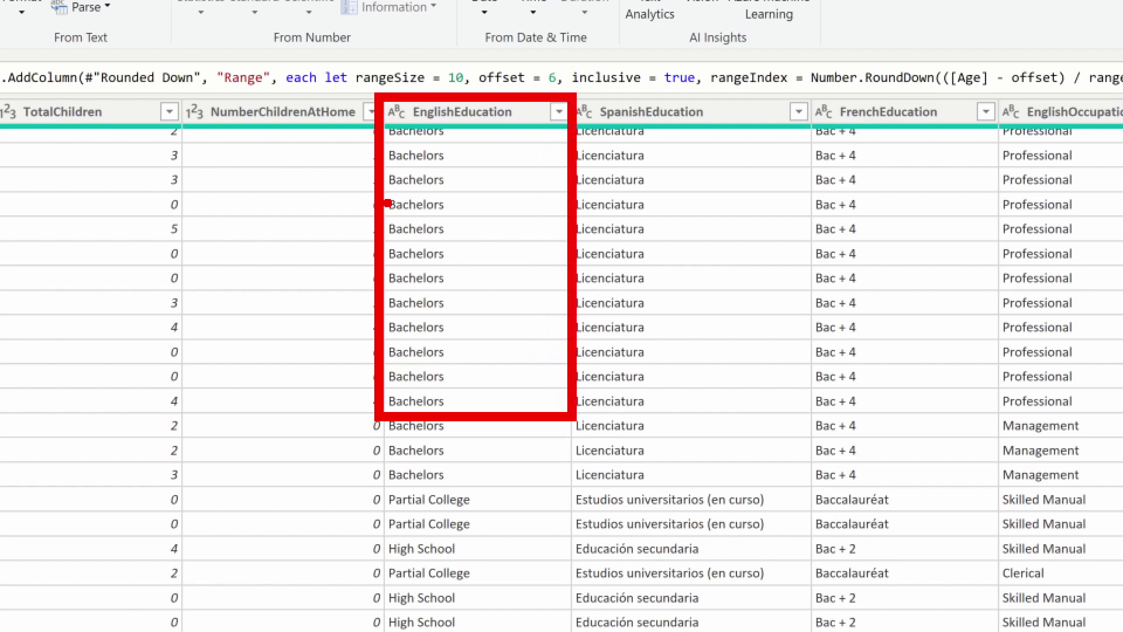
pyautogui.moveTo(358, 213); pyautogui.dragTo(246, 245)
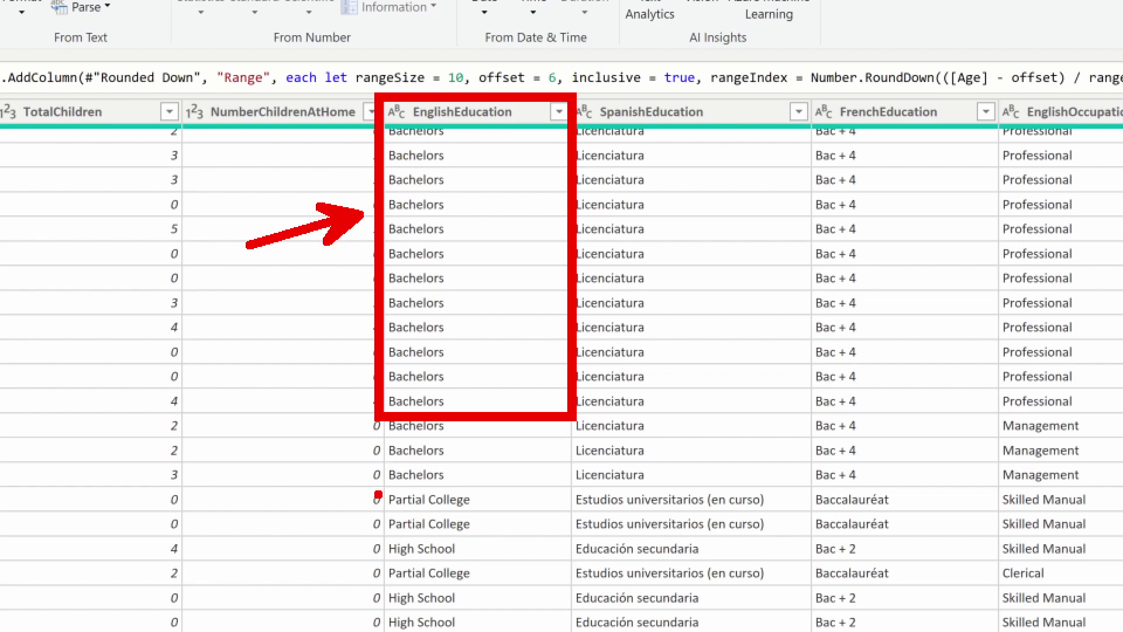
pyautogui.moveTo(385, 485)
pyautogui.mouseDown()
pyautogui.moveTo(425, 518)
pyautogui.moveTo(490, 521)
pyautogui.moveTo(496, 510)
pyautogui.mouseUp()
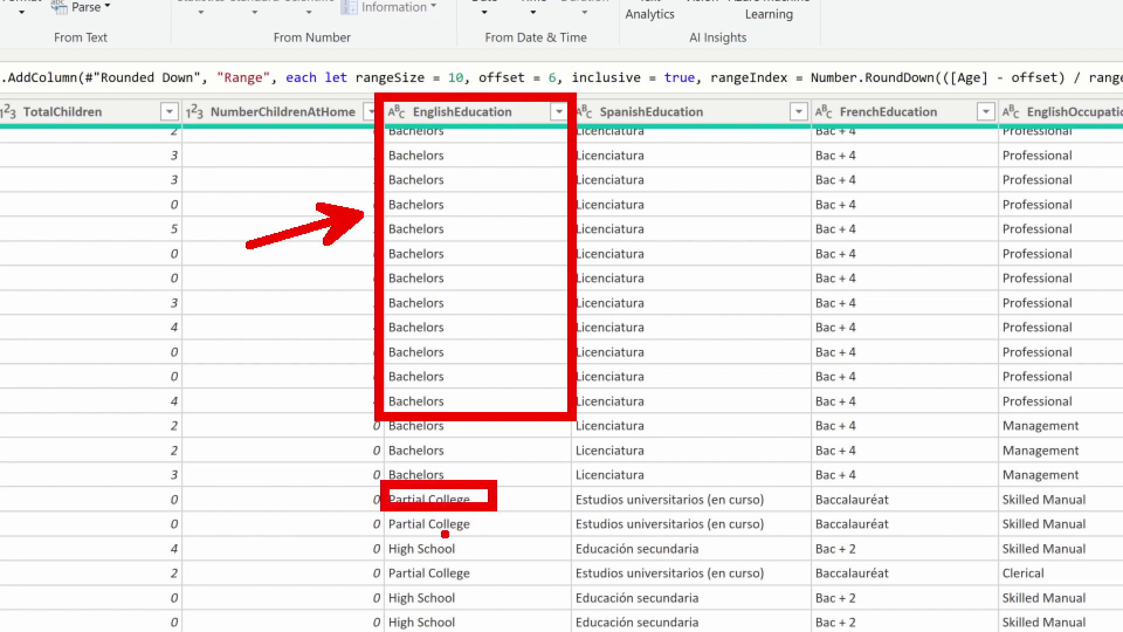
pyautogui.moveTo(381, 528); pyautogui.dragTo(486, 563)
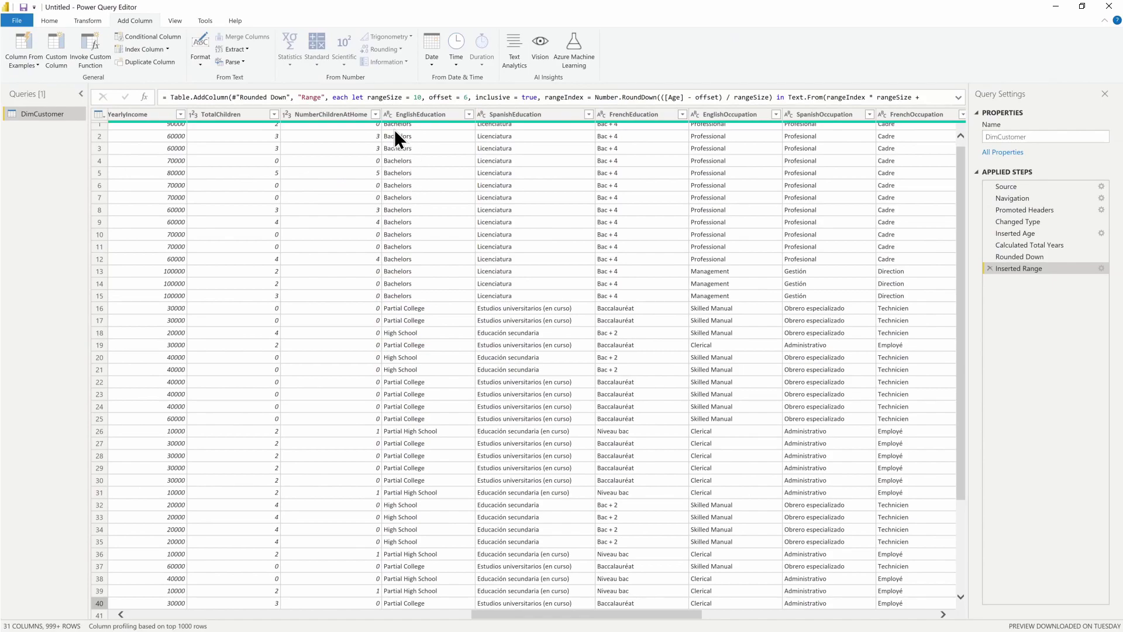
# Step: Start another column from examples, based only on the EnglishEducation column
pyautogui.click(426, 117)
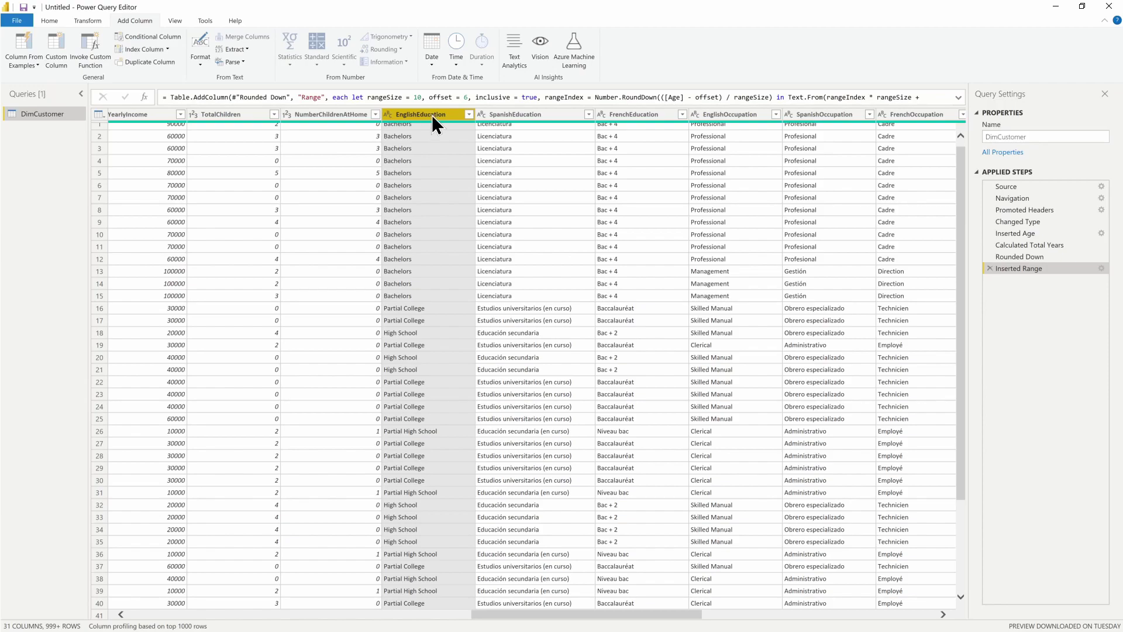
pyautogui.click(23, 62)
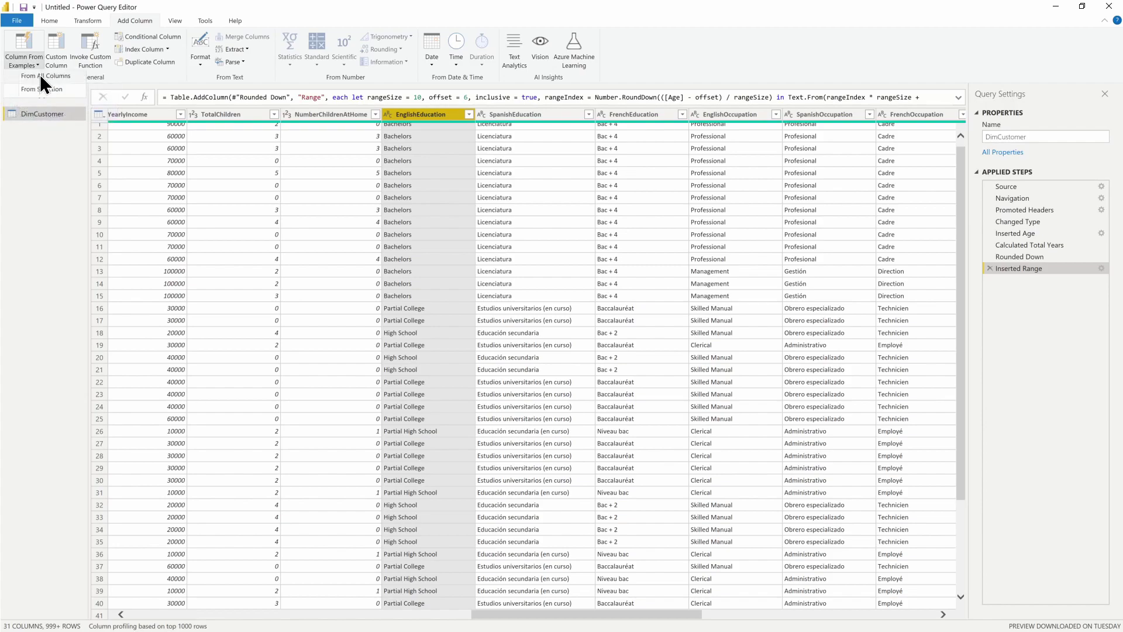
pyautogui.click(50, 89)
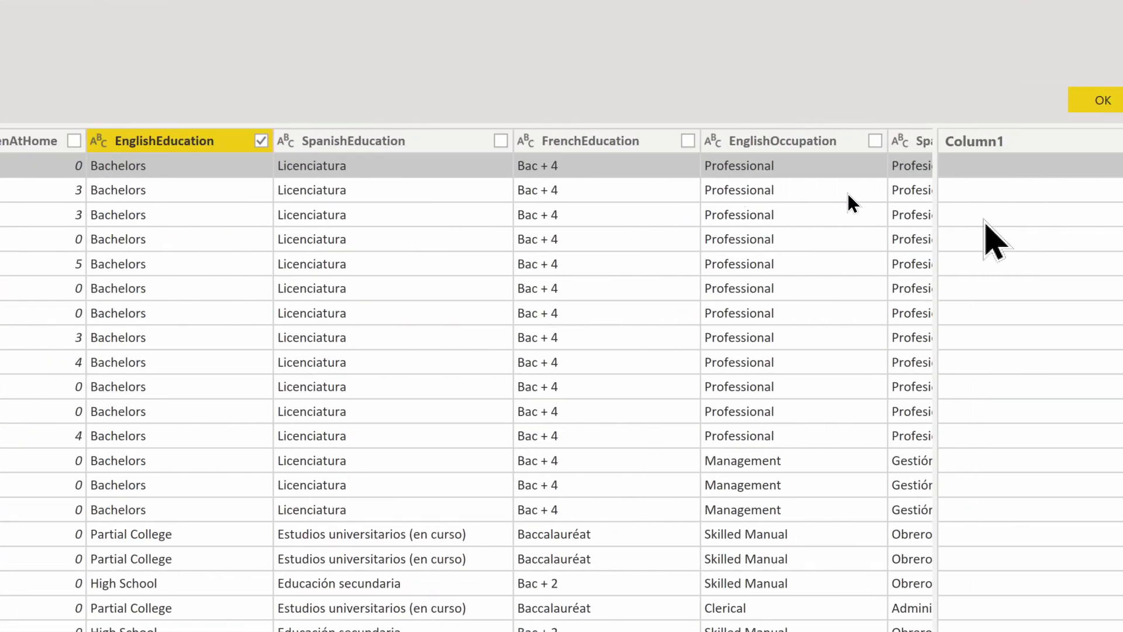
# Step: Enter the abbreviation Bach as the new column's example for the first Bachelors row
pyautogui.doubleClick(1038, 166)
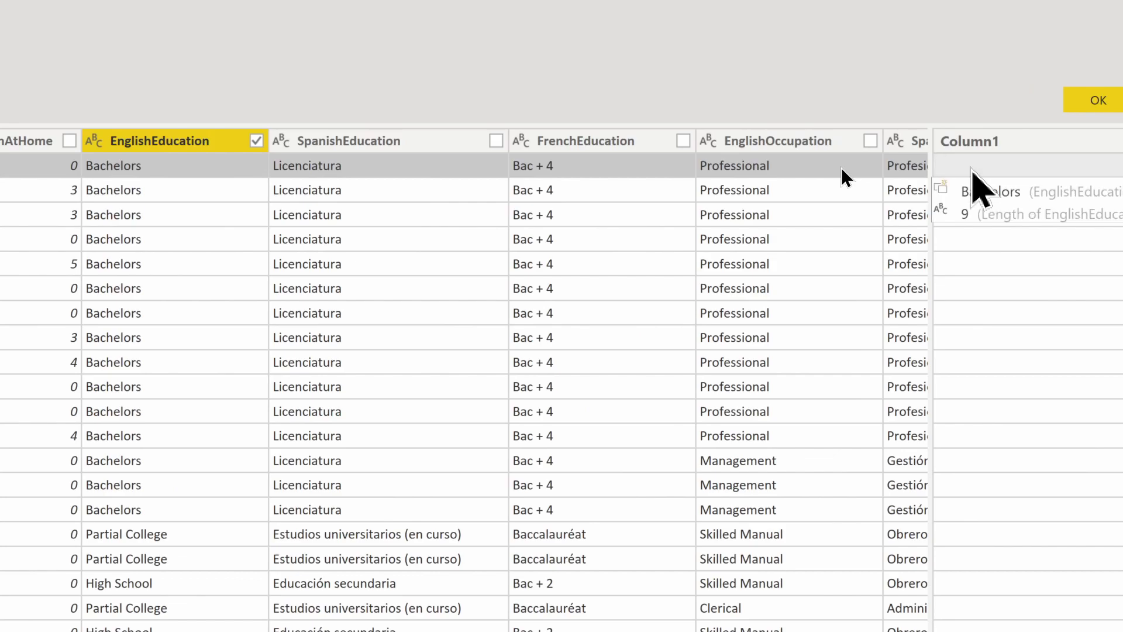
pyautogui.write('Bach')
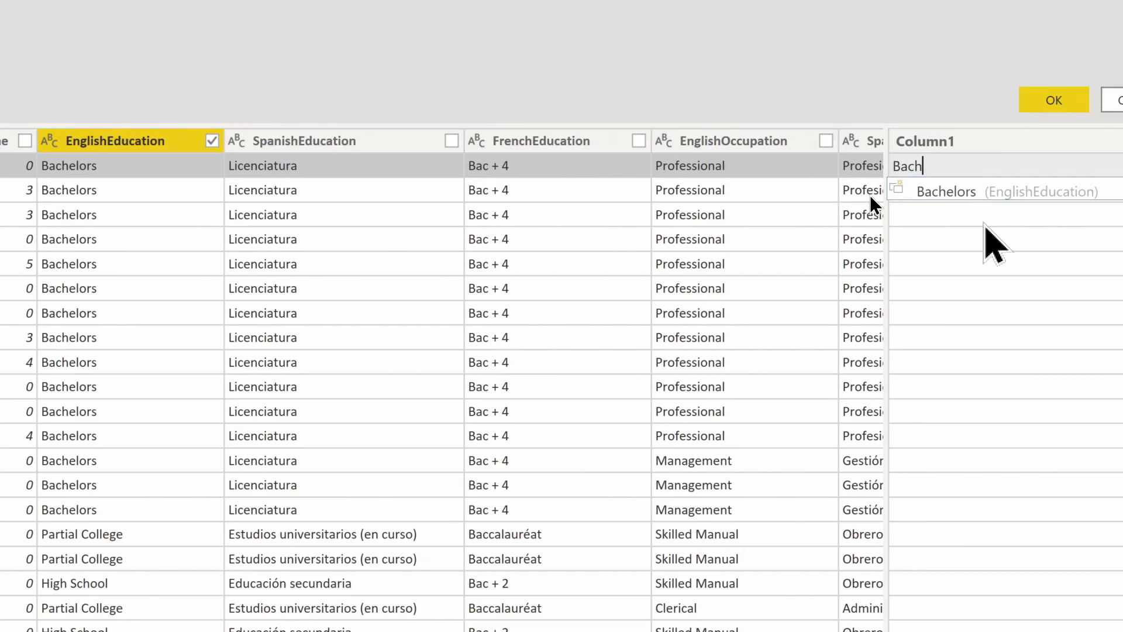
pyautogui.press('Return')
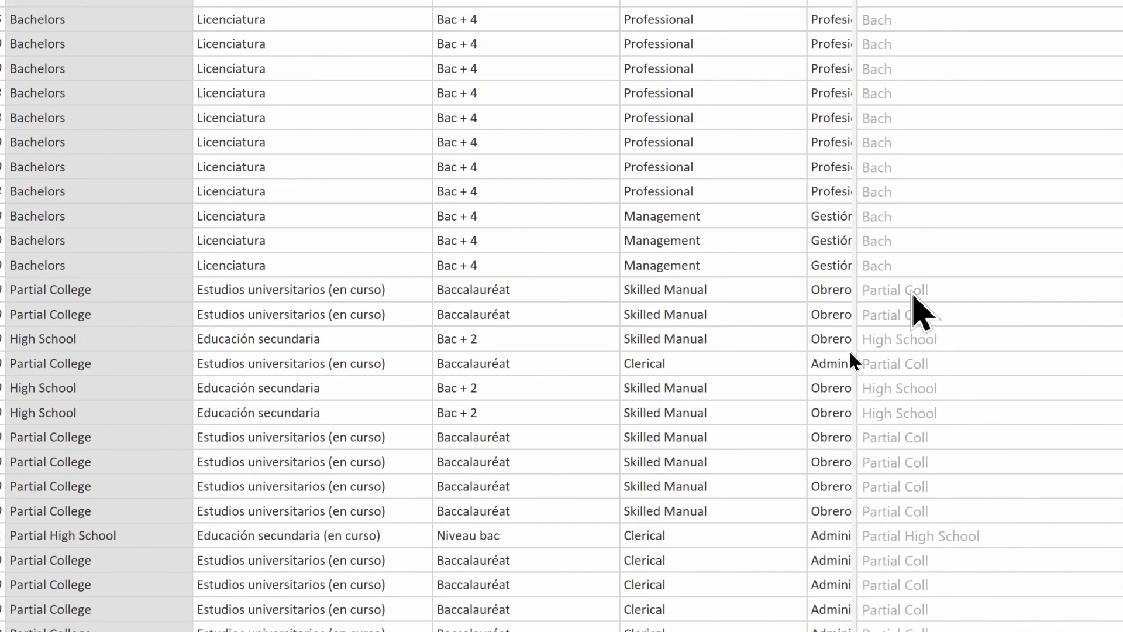
# Step: Replace the suggested value in the first Partial College row with the example Part
pyautogui.doubleClick(913, 293)
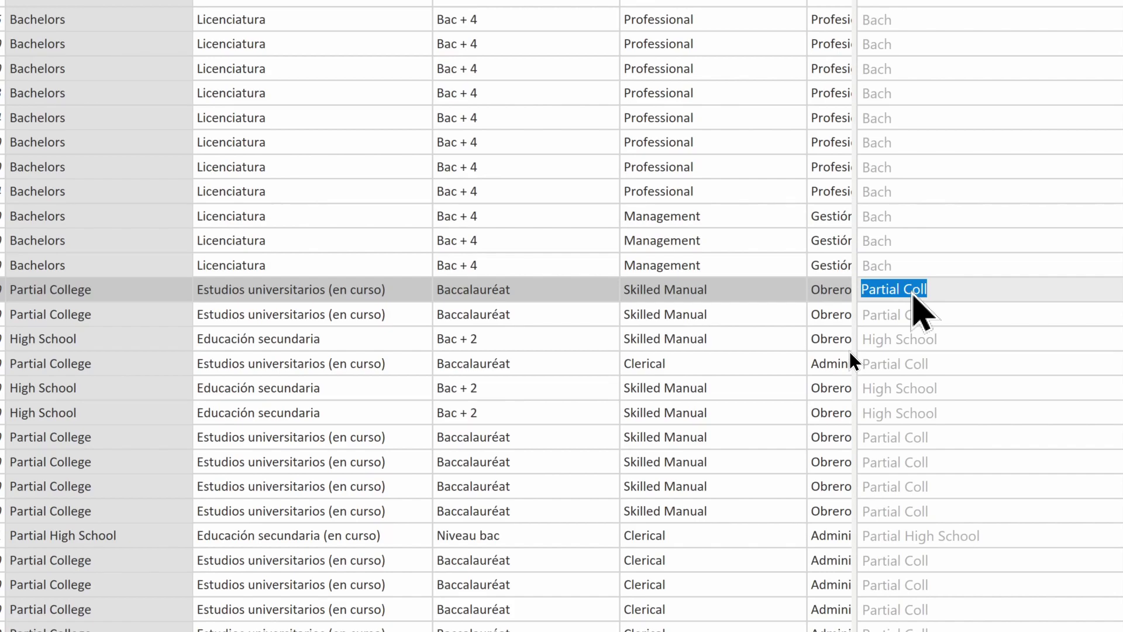
pyautogui.write('Part')
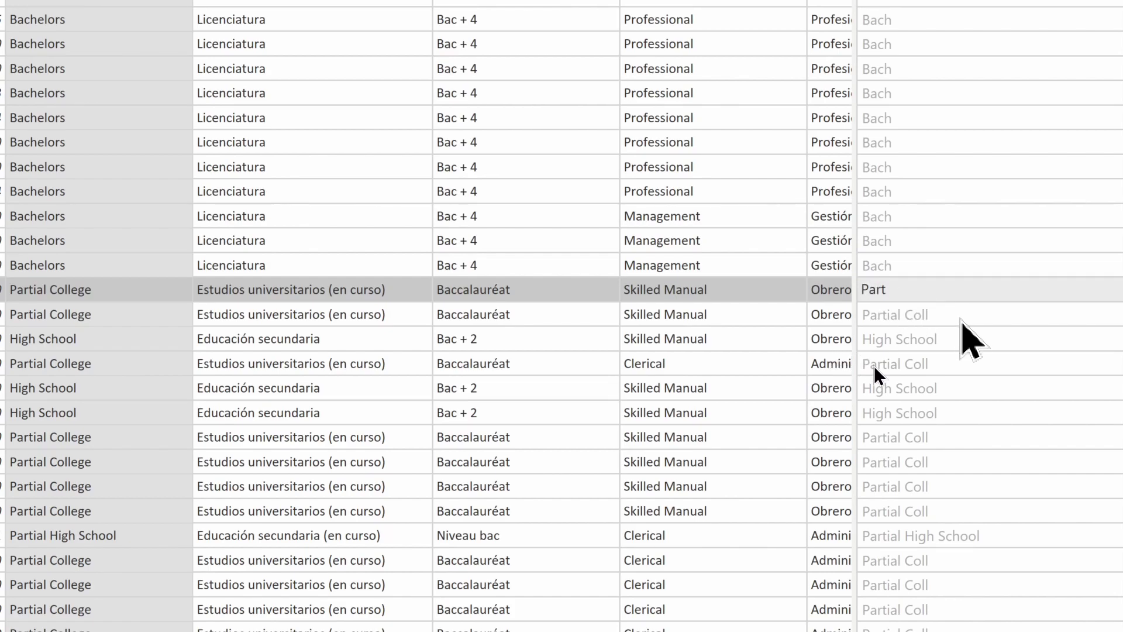
pyautogui.press('Return')
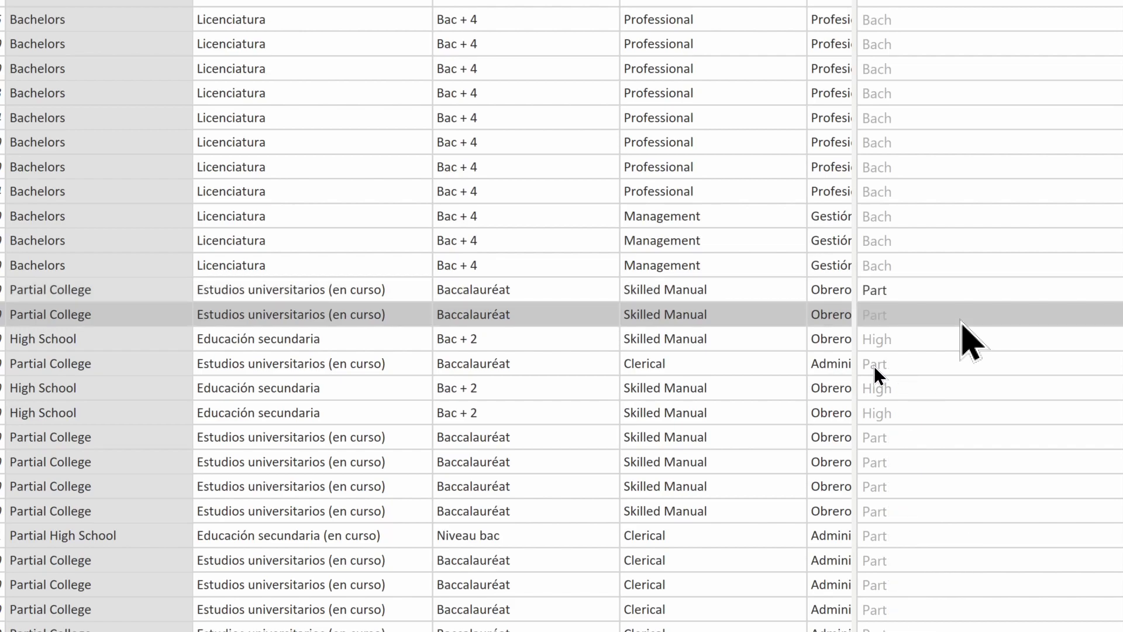
# Step: Check the suggested education abbreviations down the rows and add the new column to the DimCustomer query
pyautogui.scroll(-2, 862, 459)
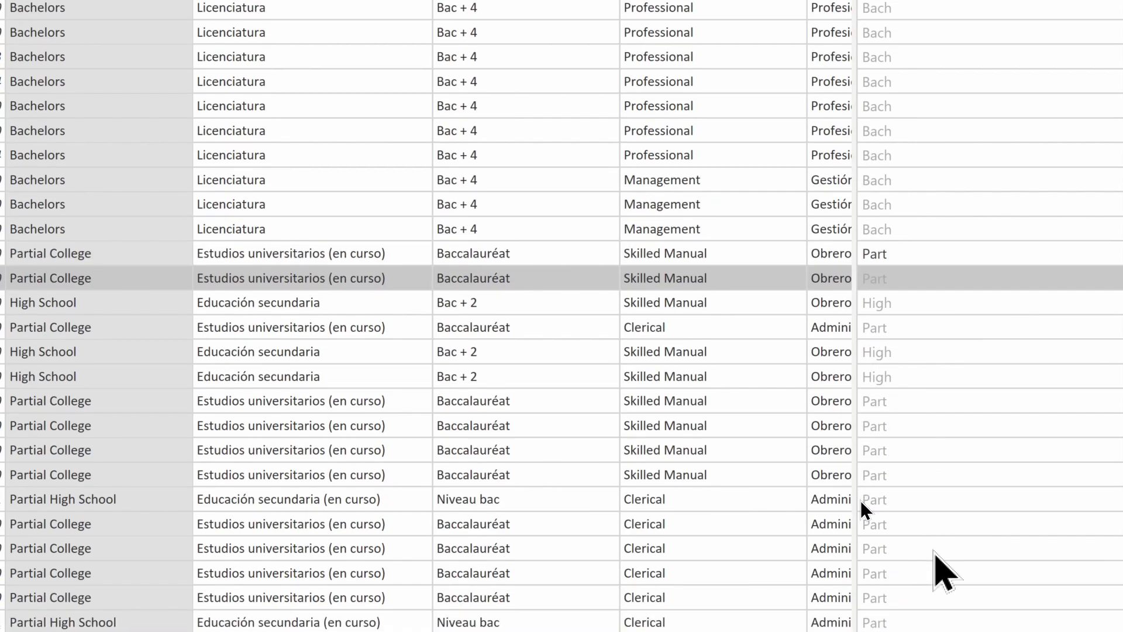
pyautogui.scroll(-3, 861, 528)
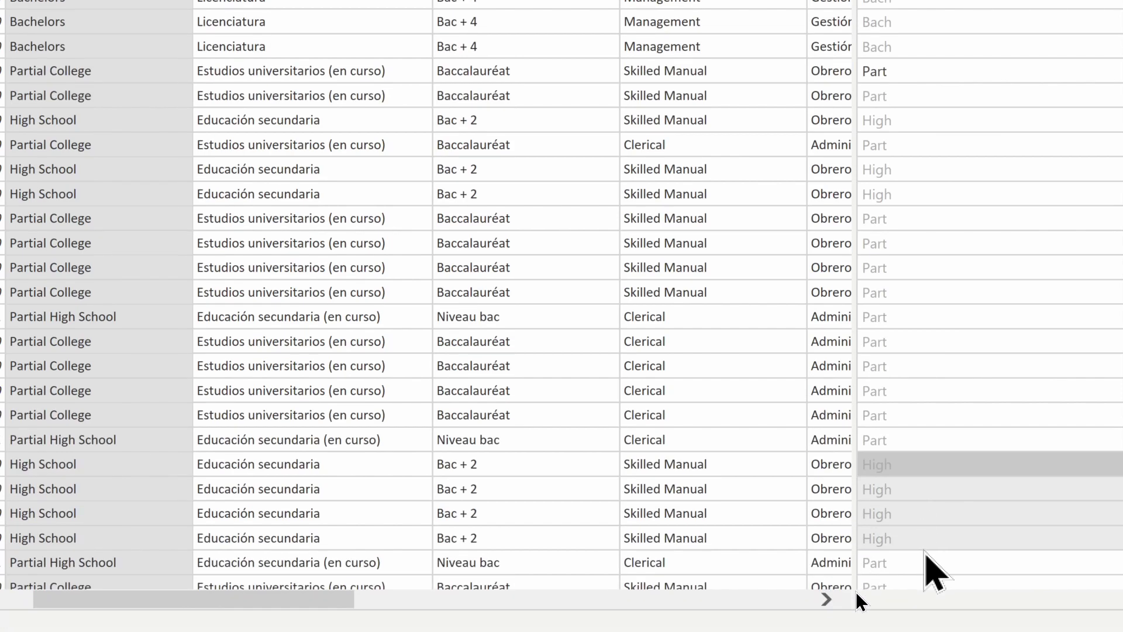
pyautogui.scroll(-5, 865, 454)
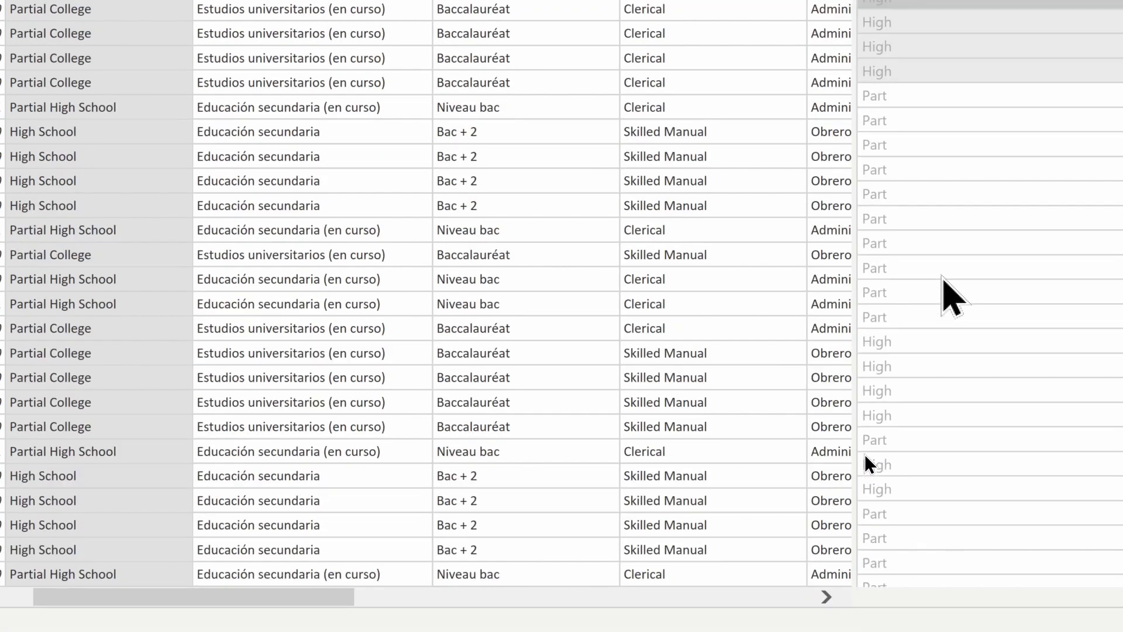
pyautogui.scroll(-3, 864, 454)
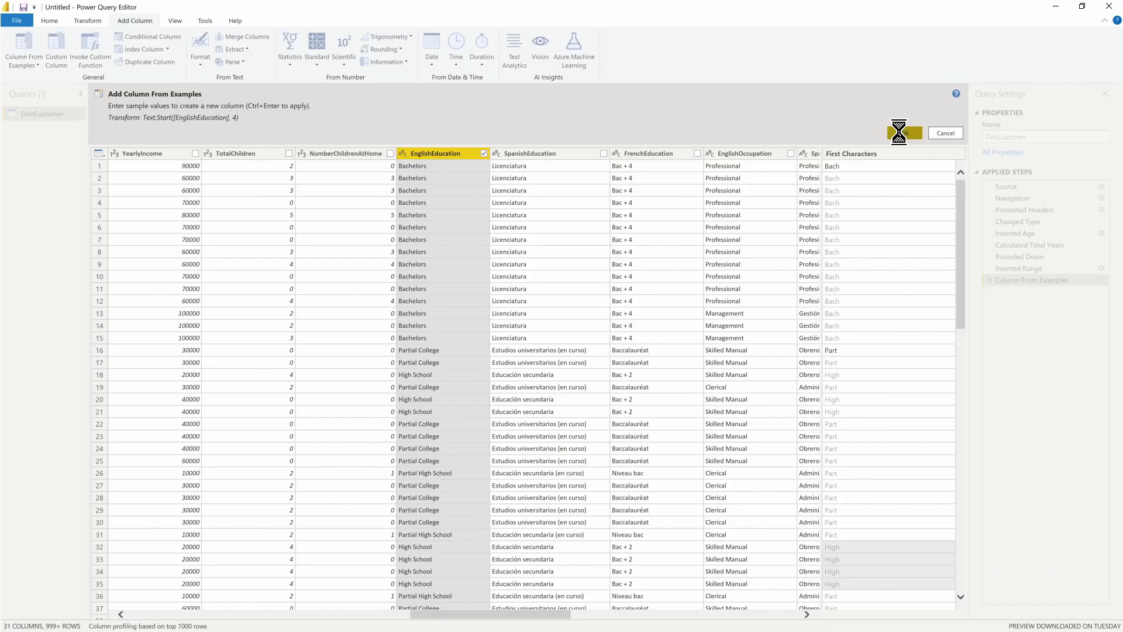
pyautogui.click(939, 125)
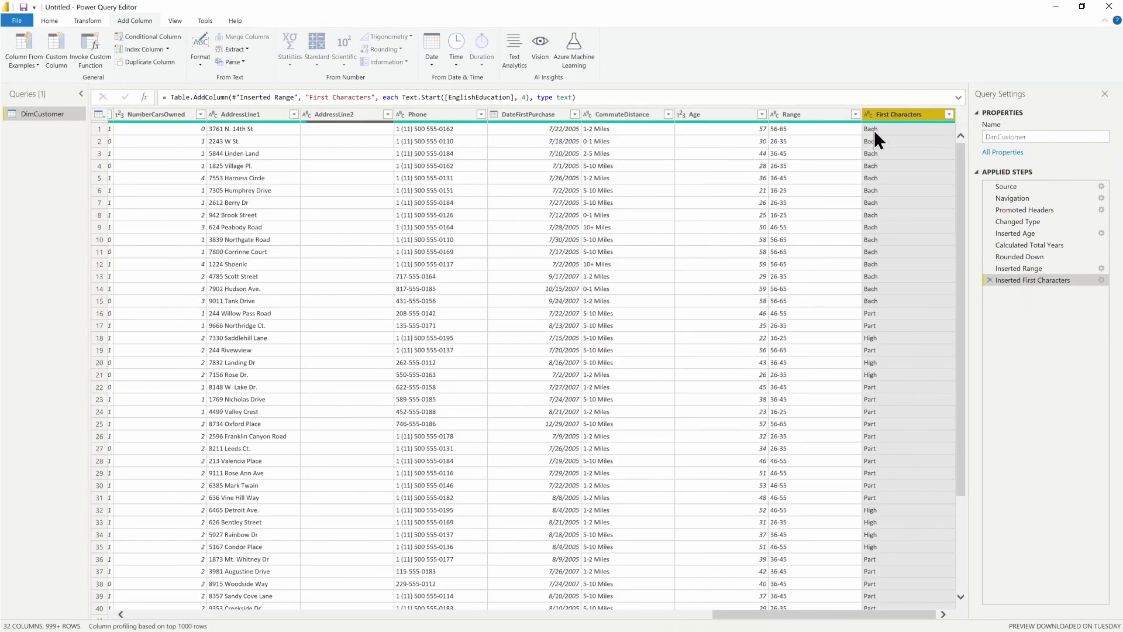
pyautogui.scroll(-5, 876, 164)
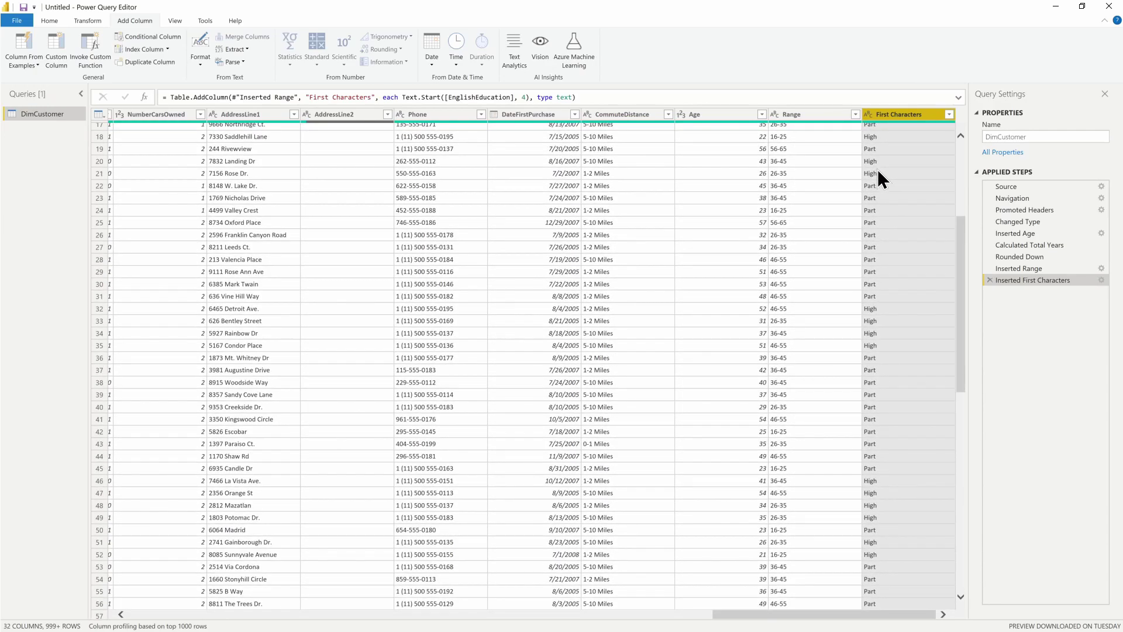
pyautogui.scroll(5, 877, 176)
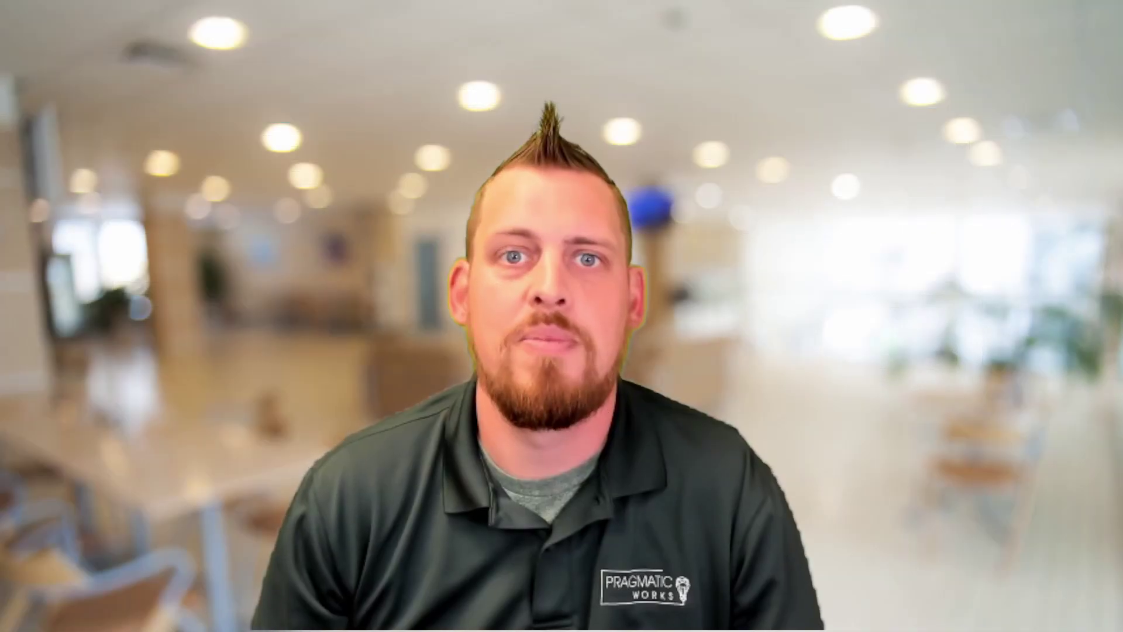